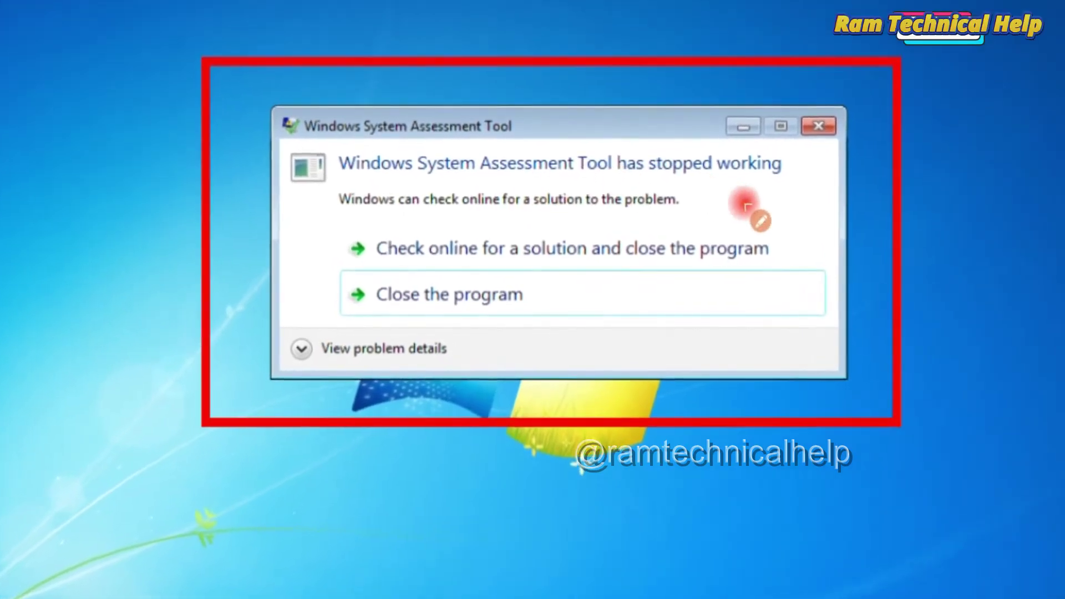
pyautogui.moveTo(771, 184); pyautogui.dragTo(914, 153)
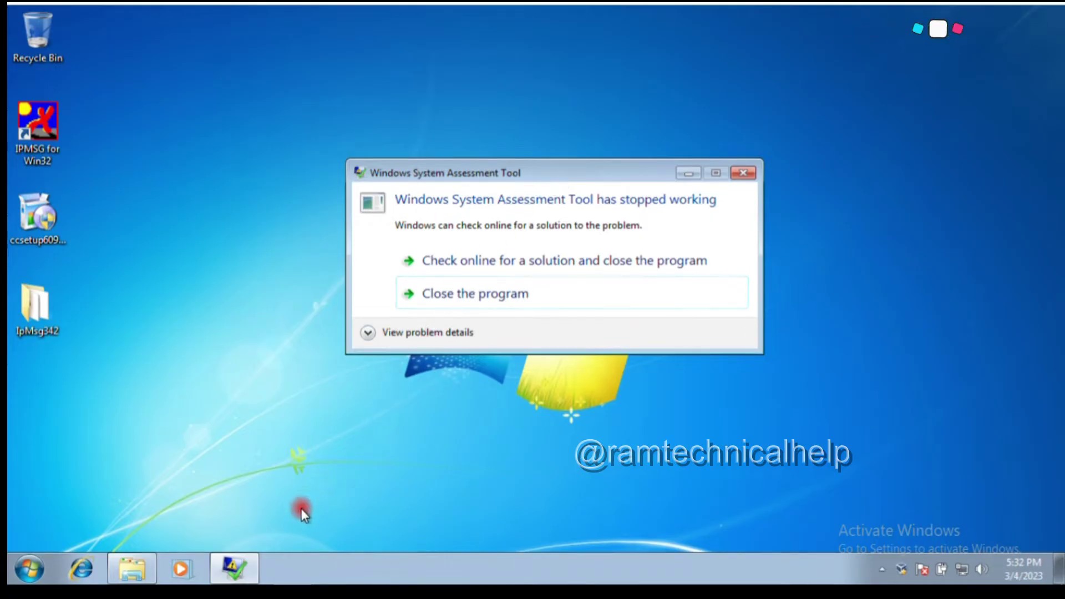
pyautogui.click(25, 567)
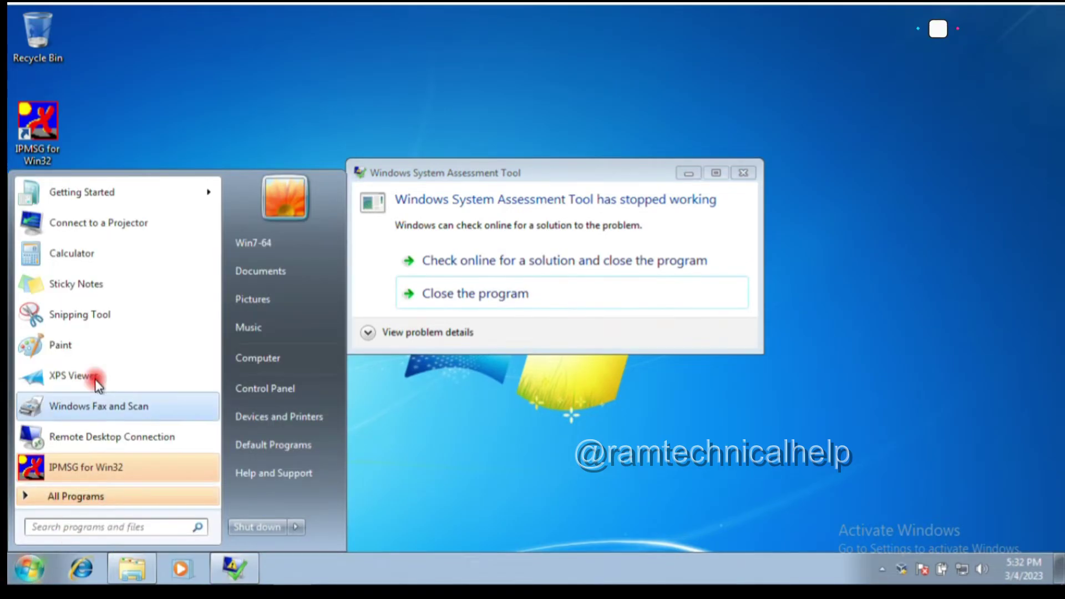
pyautogui.click(399, 408)
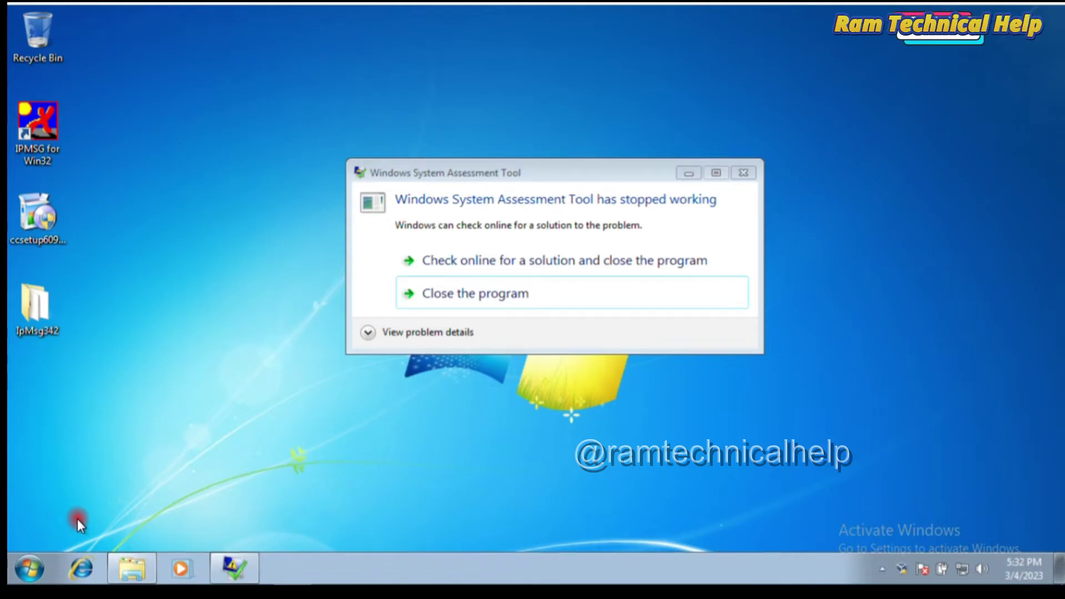
pyautogui.click(29, 568)
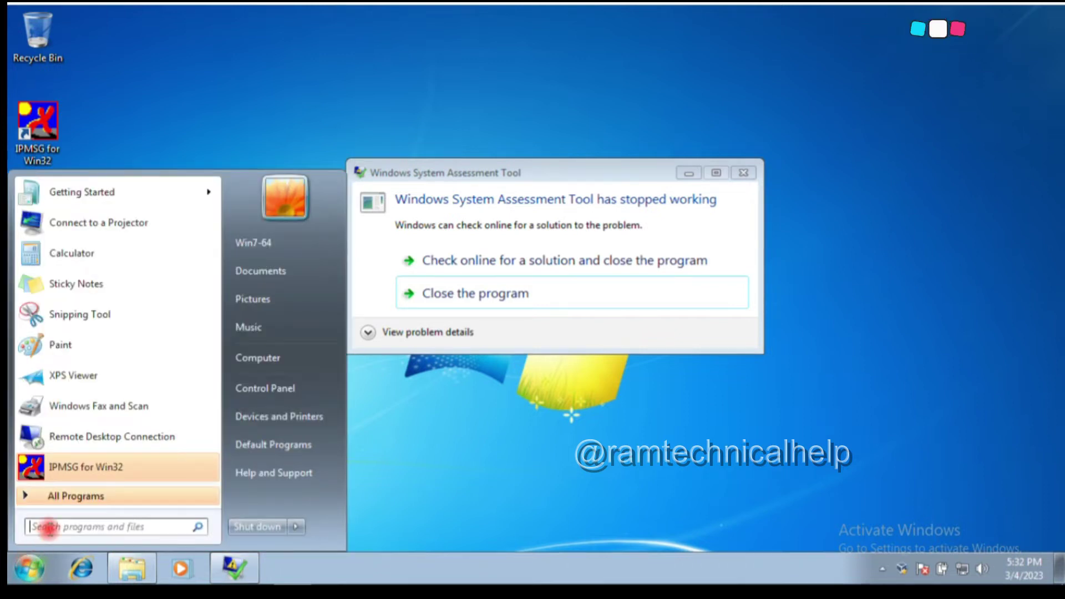
pyautogui.write('run')
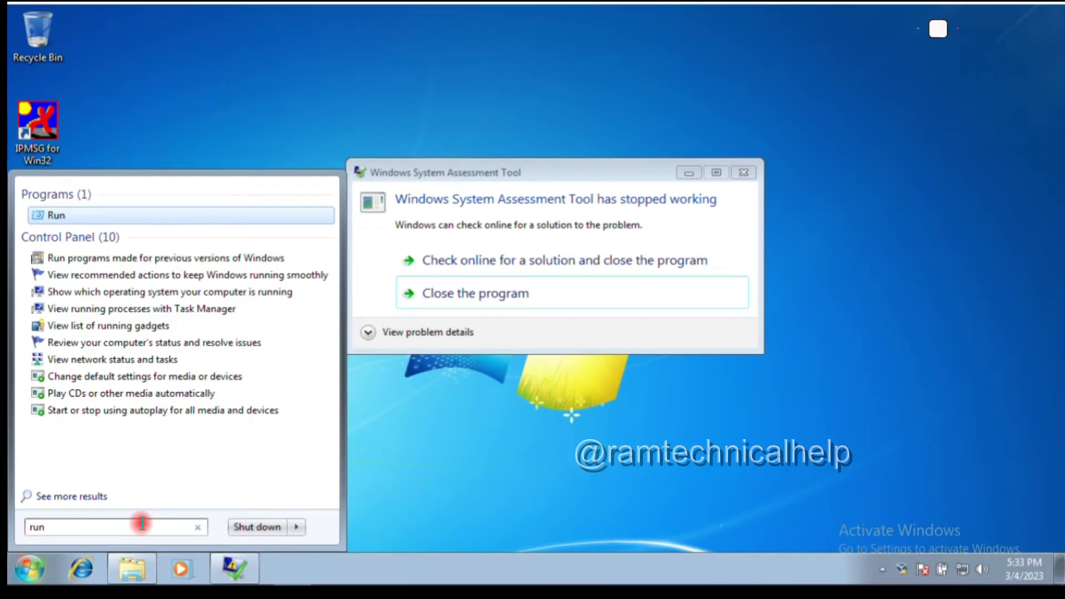
pyautogui.click(23, 573)
pyautogui.rightClick(25, 570)
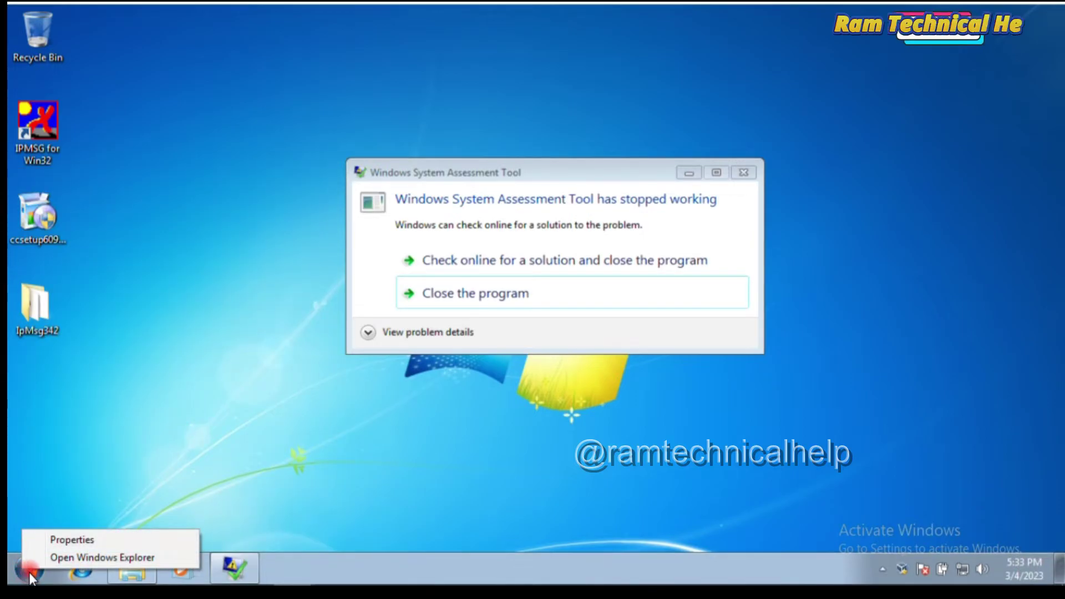
# Search the installed programs for "run" and open the Run dialog
pyautogui.click(28, 573)
pyautogui.click(46, 525)
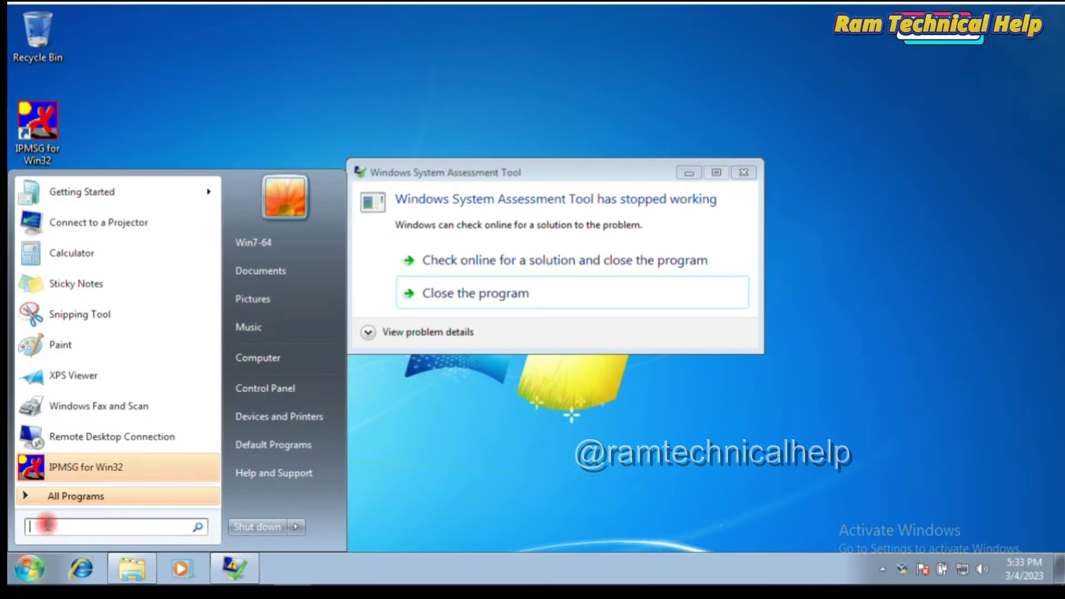
pyautogui.write('run')
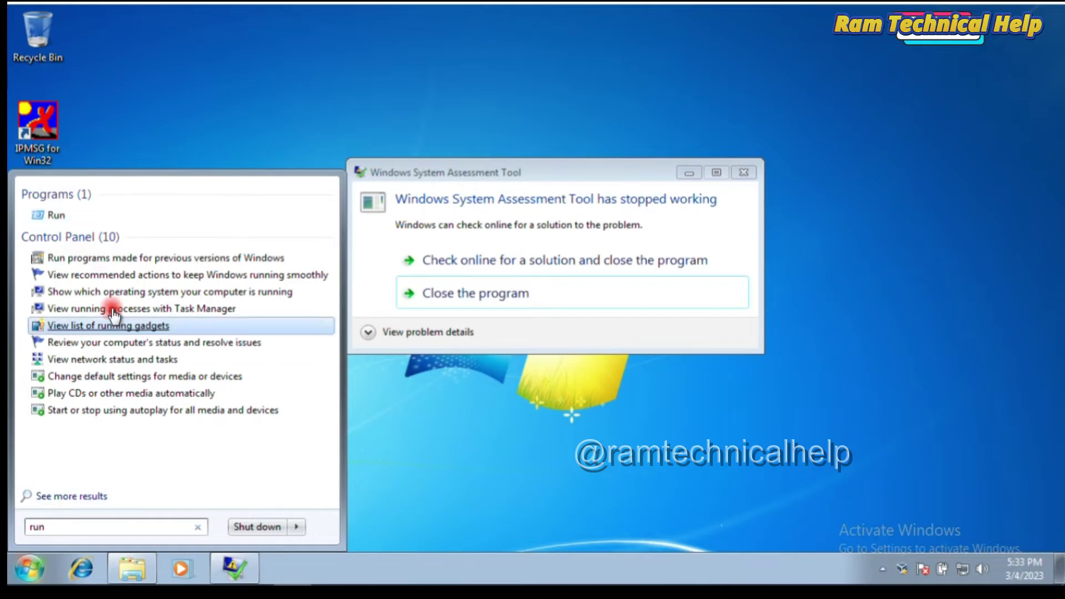
pyautogui.click(59, 215)
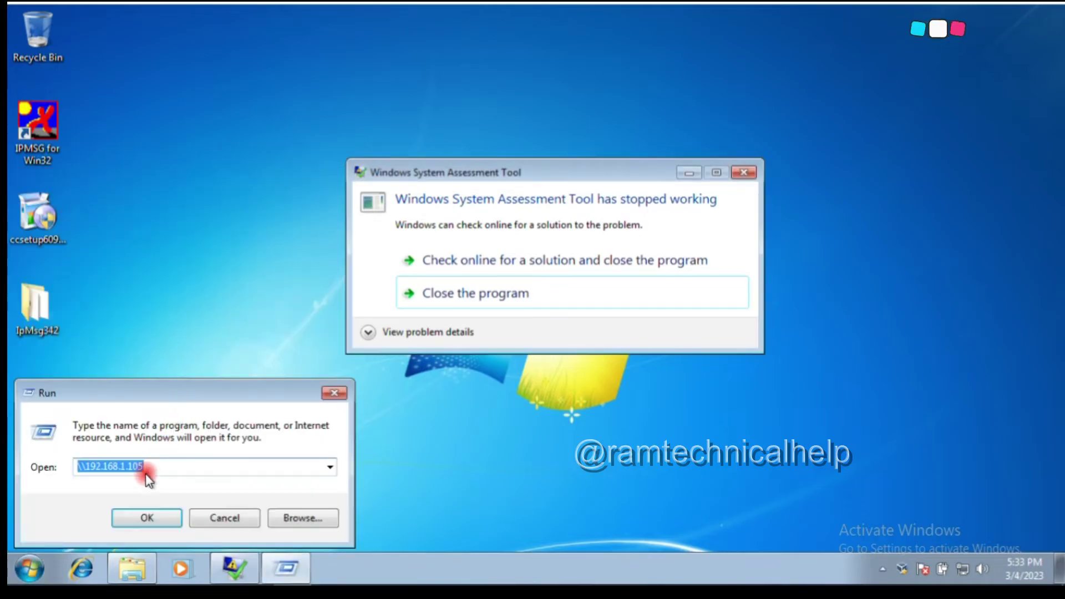
# Launch Registry Editor with the regedit command, allow it to make changes, and move the Windows System Assessment Tool error window aside
pyautogui.press('BackSpace')
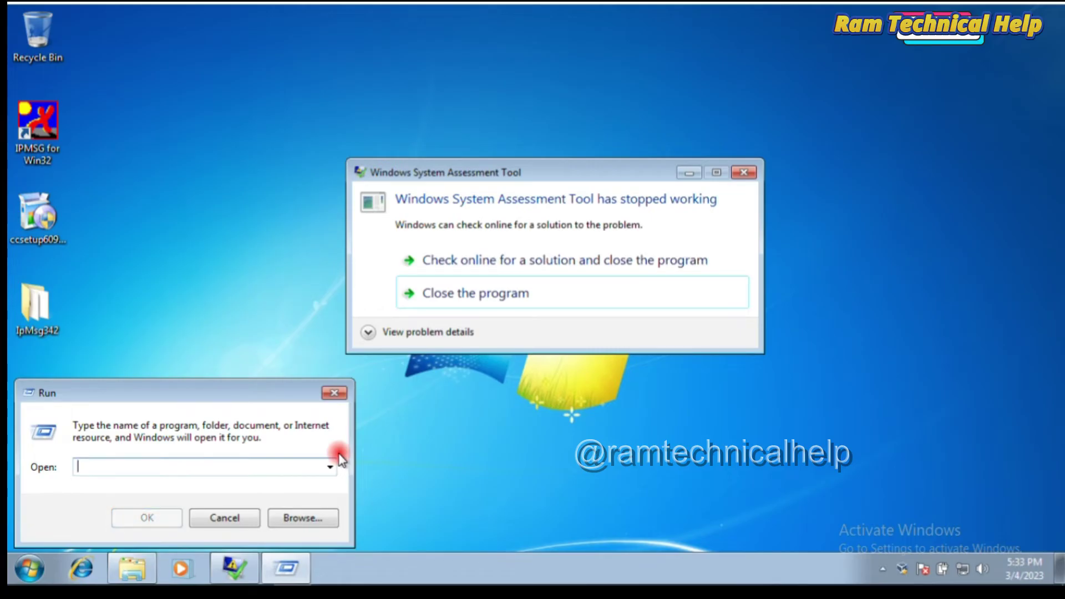
pyautogui.write('red')
pyautogui.press('BackSpace')
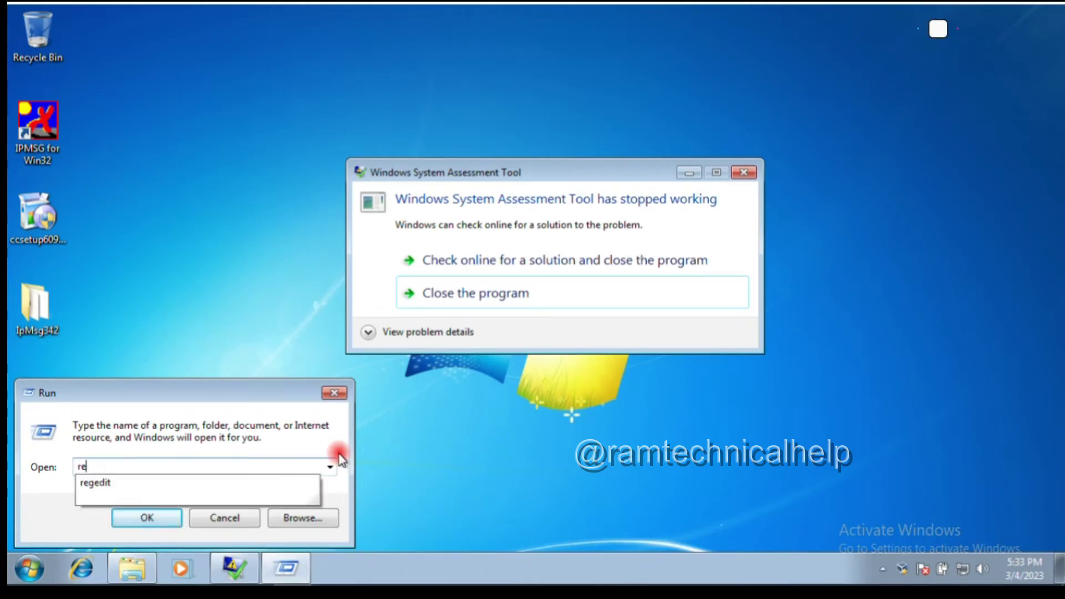
pyautogui.write('gedit')
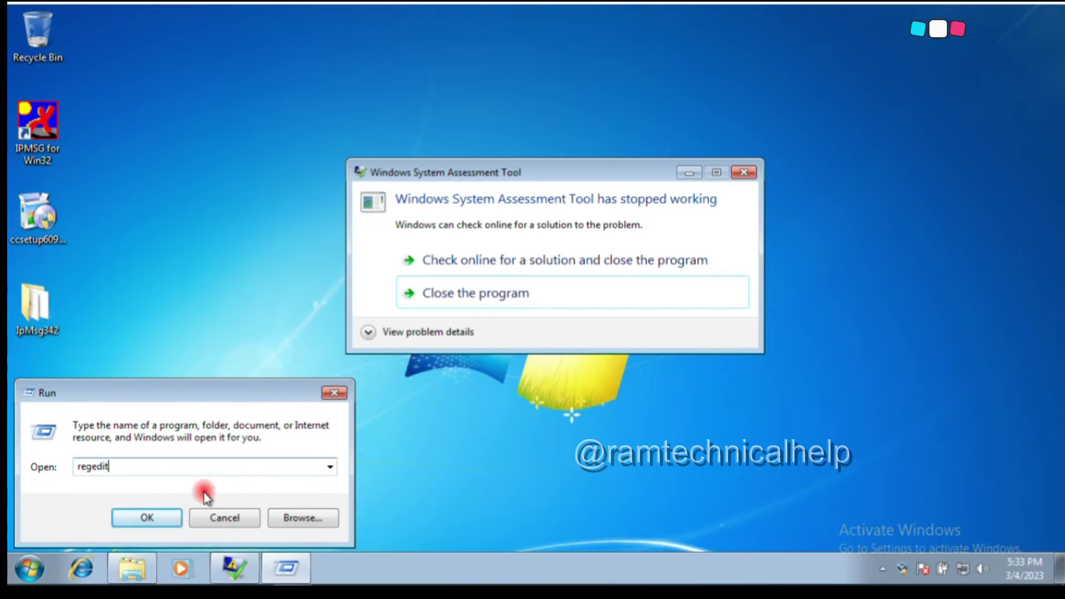
pyautogui.click(168, 518)
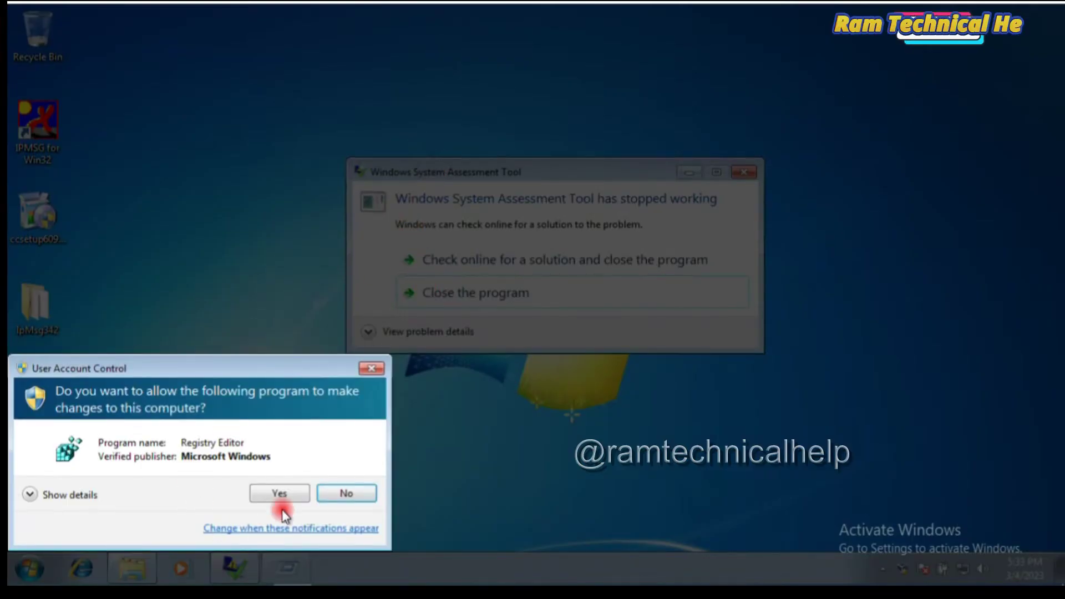
pyautogui.click(279, 495)
pyautogui.moveTo(451, 174); pyautogui.dragTo(720, 378)
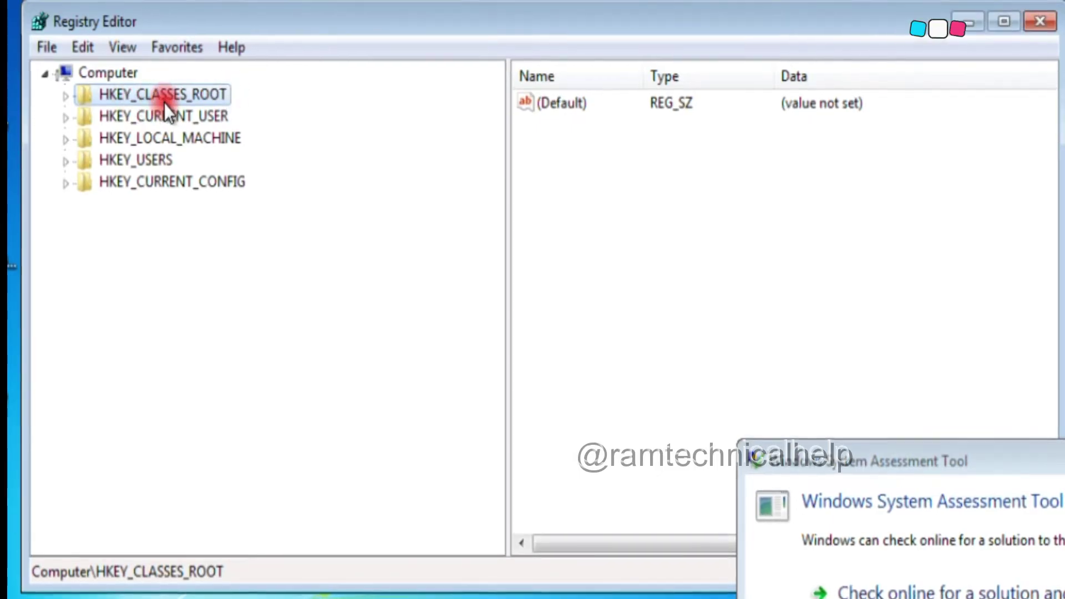
# Expand the registry tree down to HKEY_CLASSES_ROOT\*\shellex\ContextMenuHandlers
pyautogui.click(65, 96)
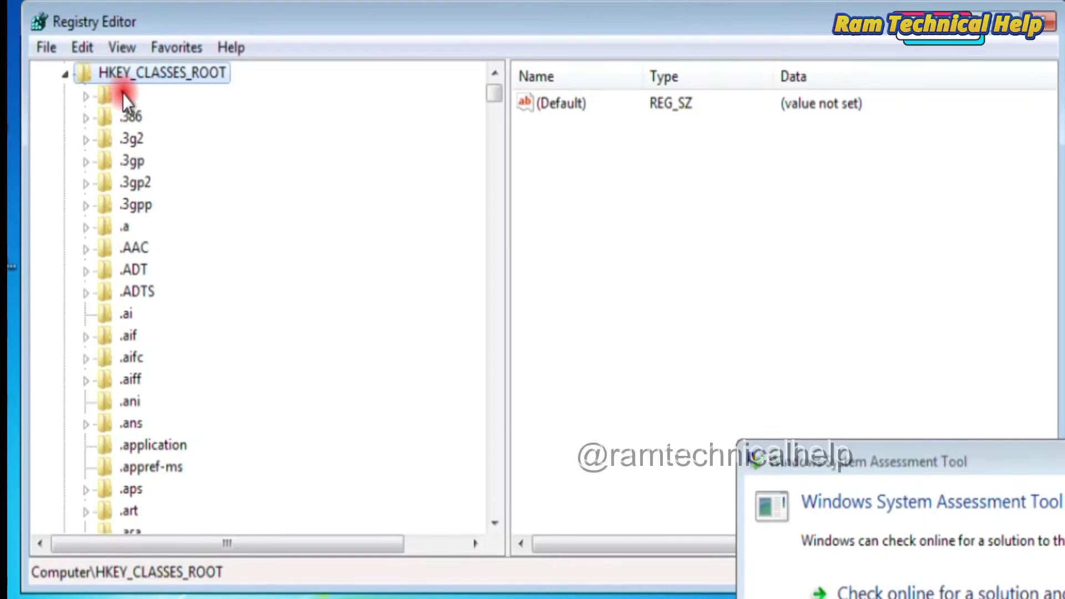
pyautogui.moveTo(176, 31); pyautogui.dragTo(268, 32)
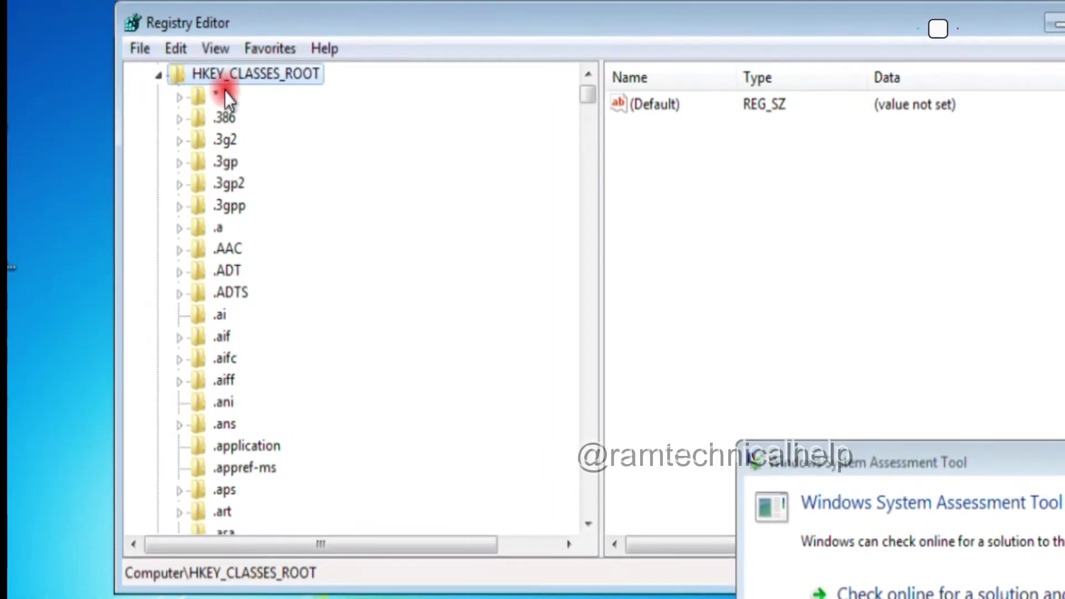
pyautogui.click(178, 97)
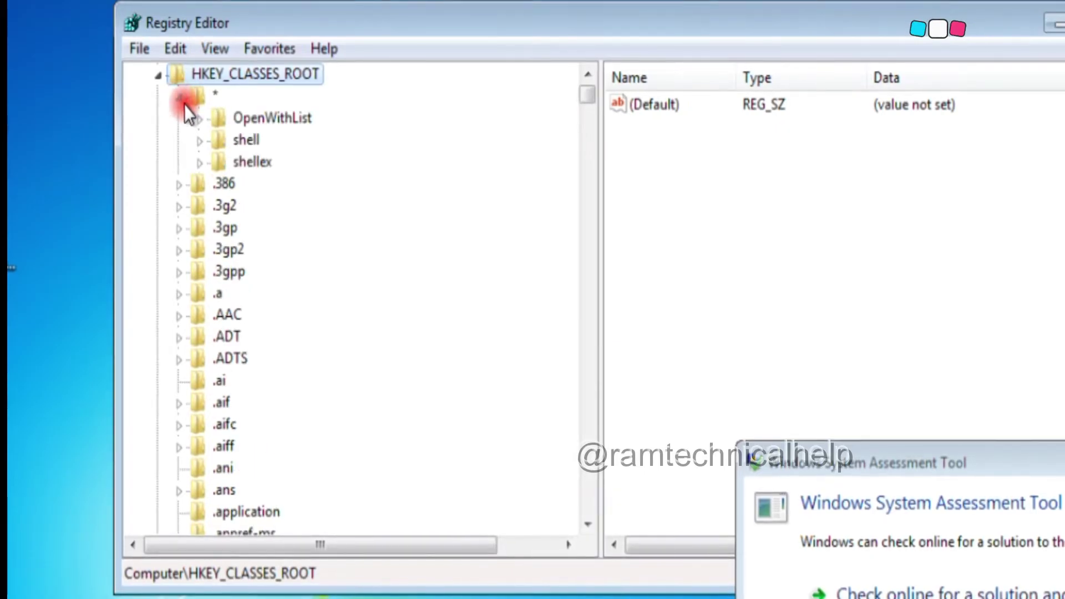
pyautogui.click(249, 163)
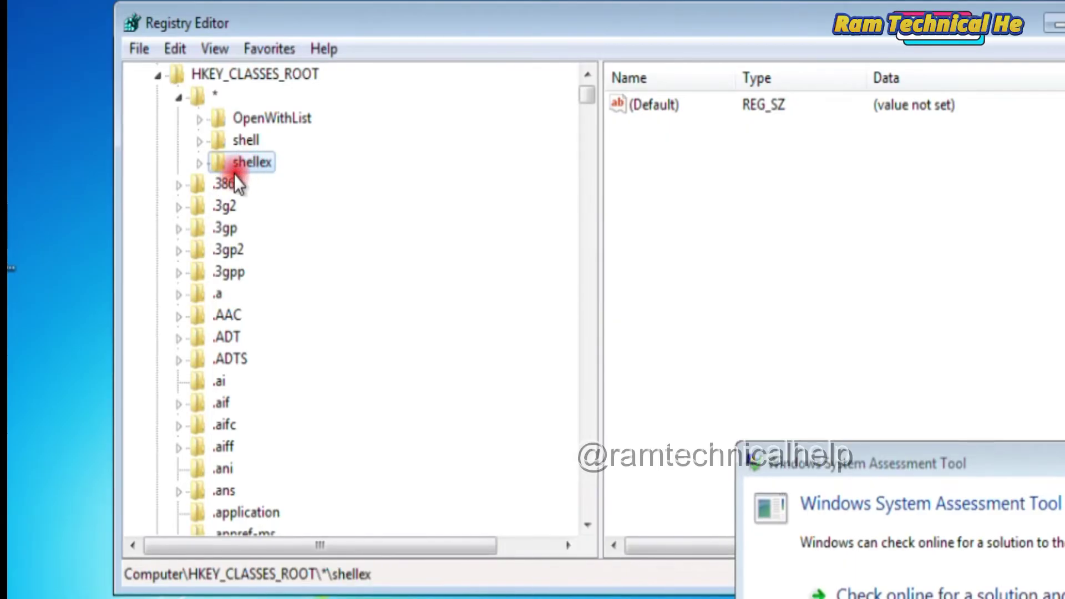
pyautogui.click(198, 165)
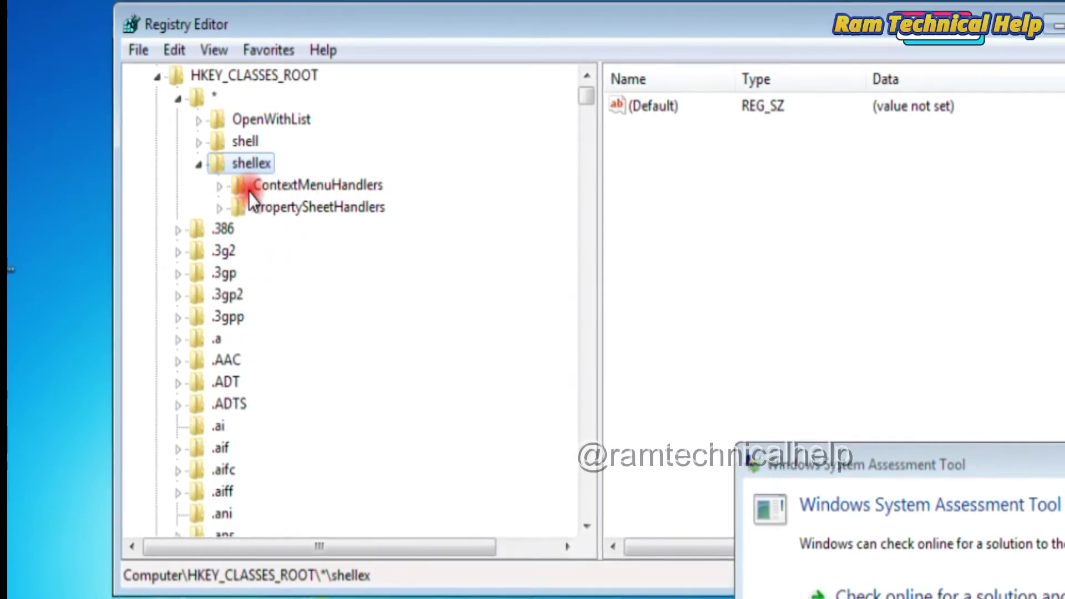
pyautogui.click(220, 189)
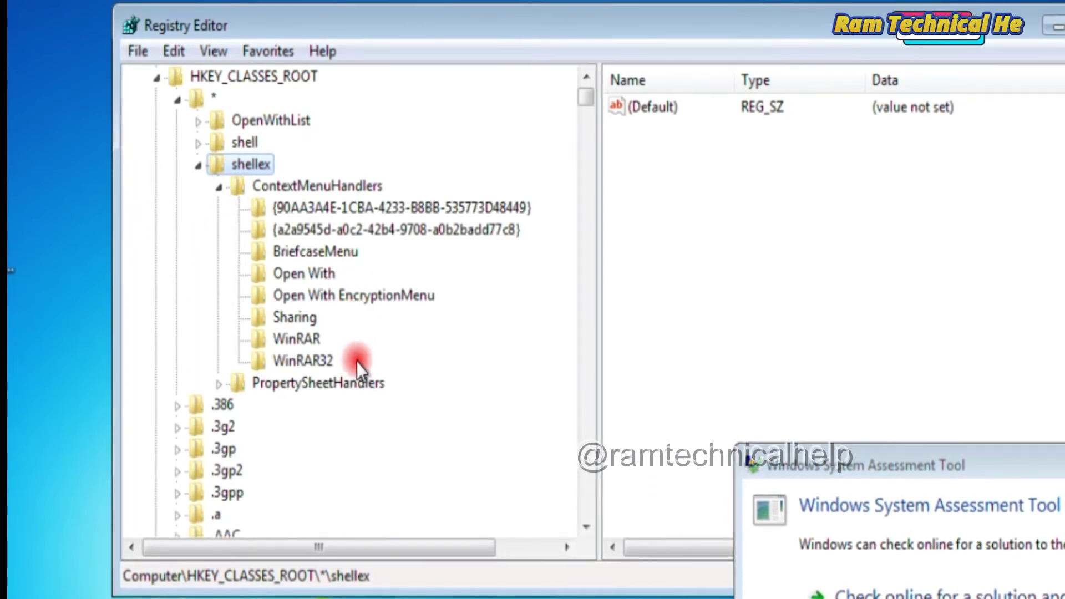
# Delete the WinRAR key under ContextMenuHandlers, checking it against WinRAR32 first, and confirm the permanent deletion
pyautogui.click(304, 339)
pyautogui.click(302, 363)
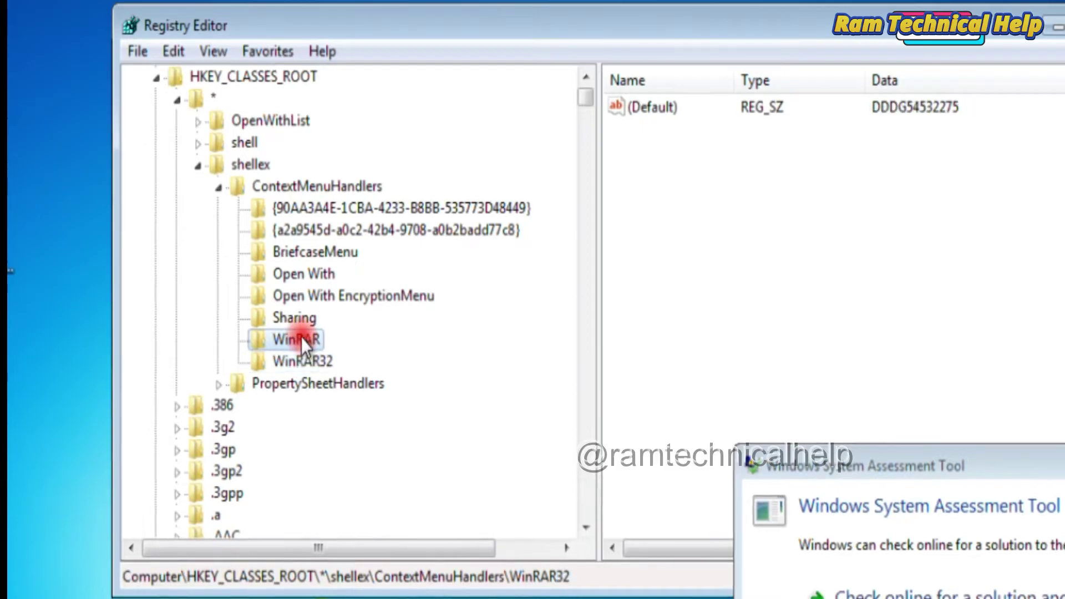
pyautogui.click(300, 339)
pyautogui.click(304, 361)
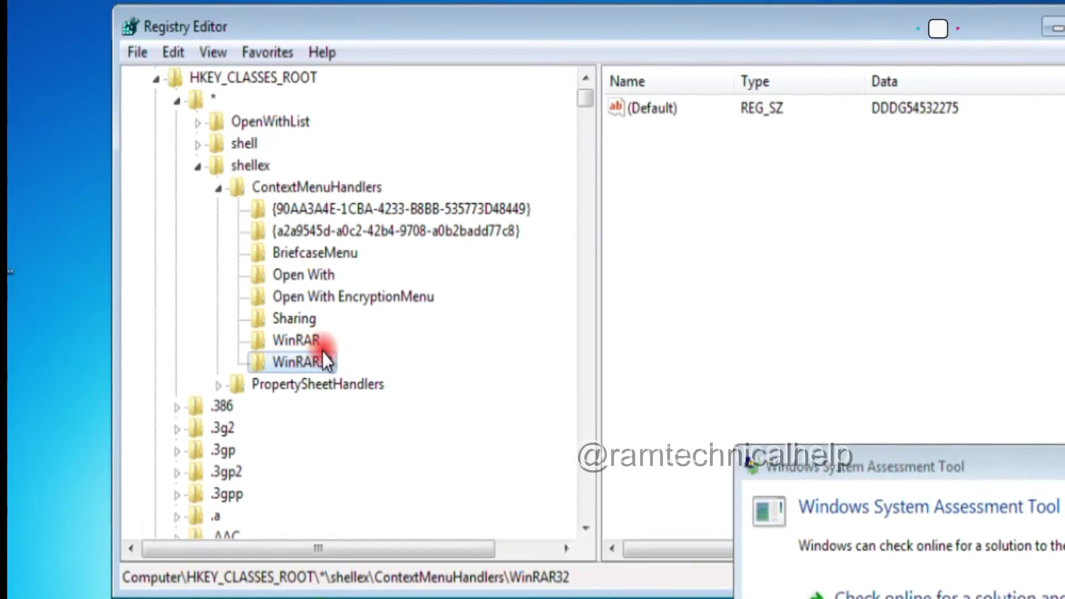
pyautogui.click(274, 339)
pyautogui.rightClick(273, 338)
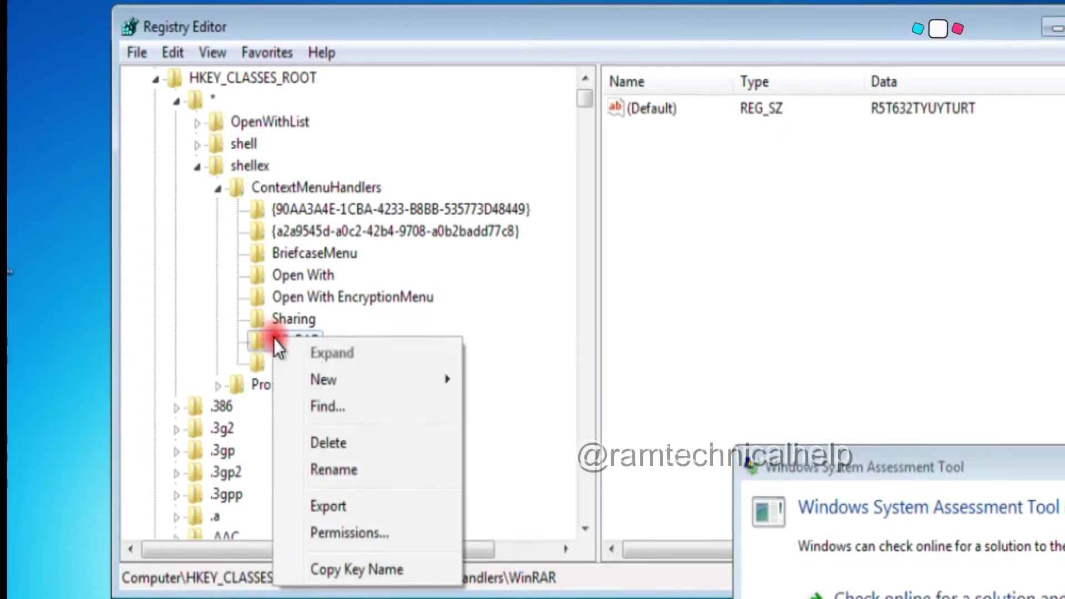
pyautogui.click(361, 444)
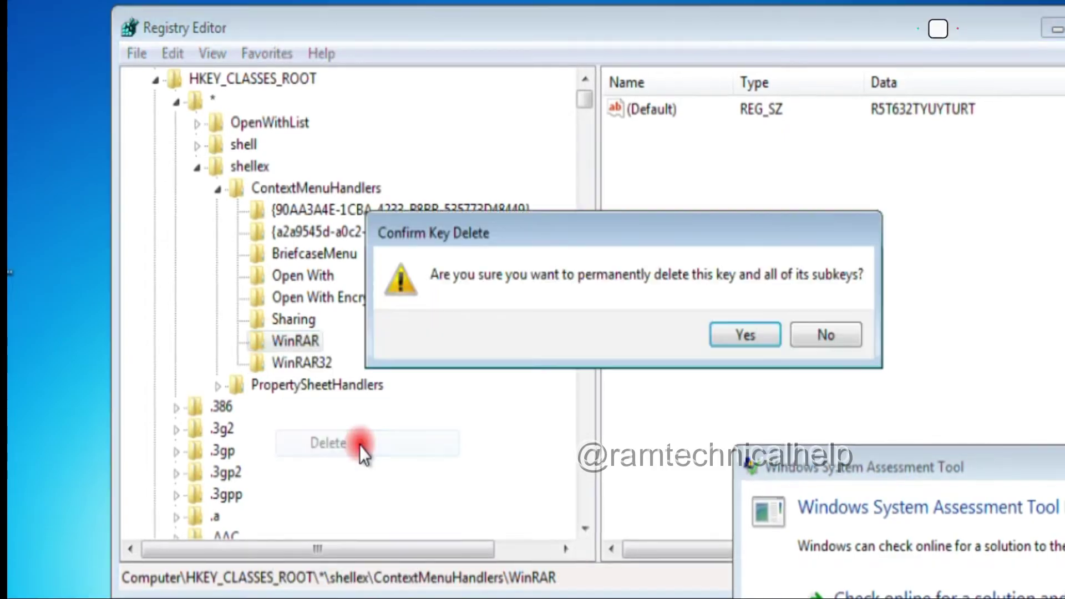
pyautogui.click(721, 335)
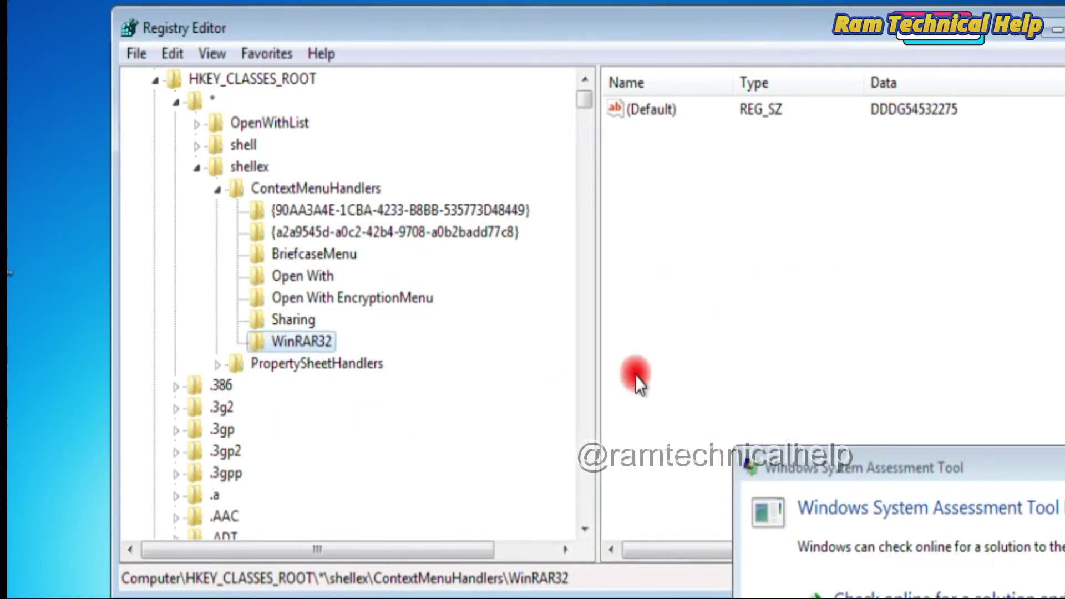
# Permanently delete the WinRAR32 key under ContextMenuHandlers and close Registry Editor
pyautogui.rightClick(297, 343)
pyautogui.click(380, 449)
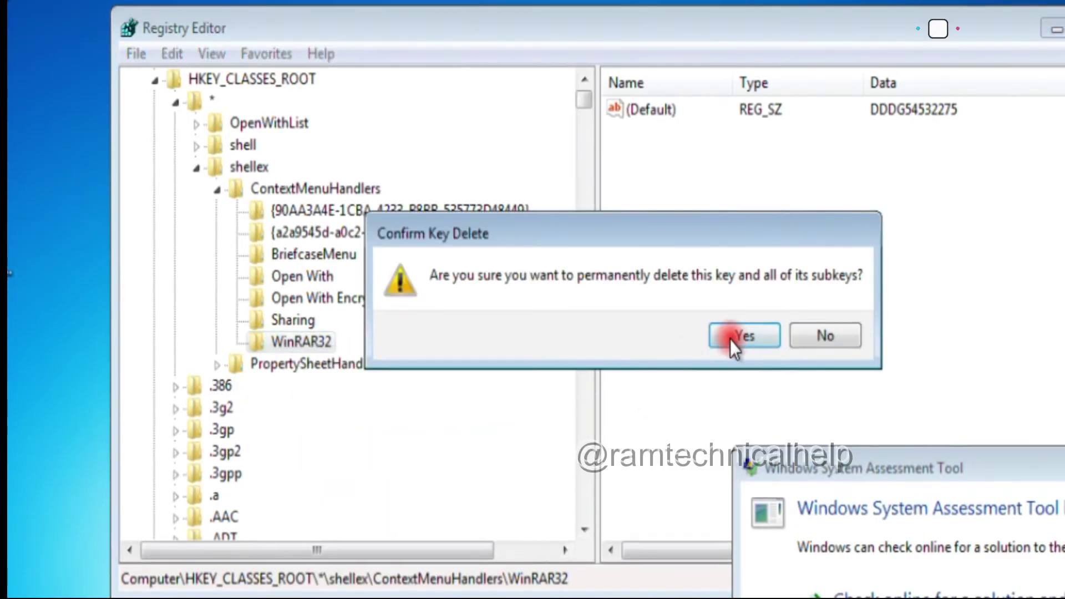
pyautogui.click(728, 338)
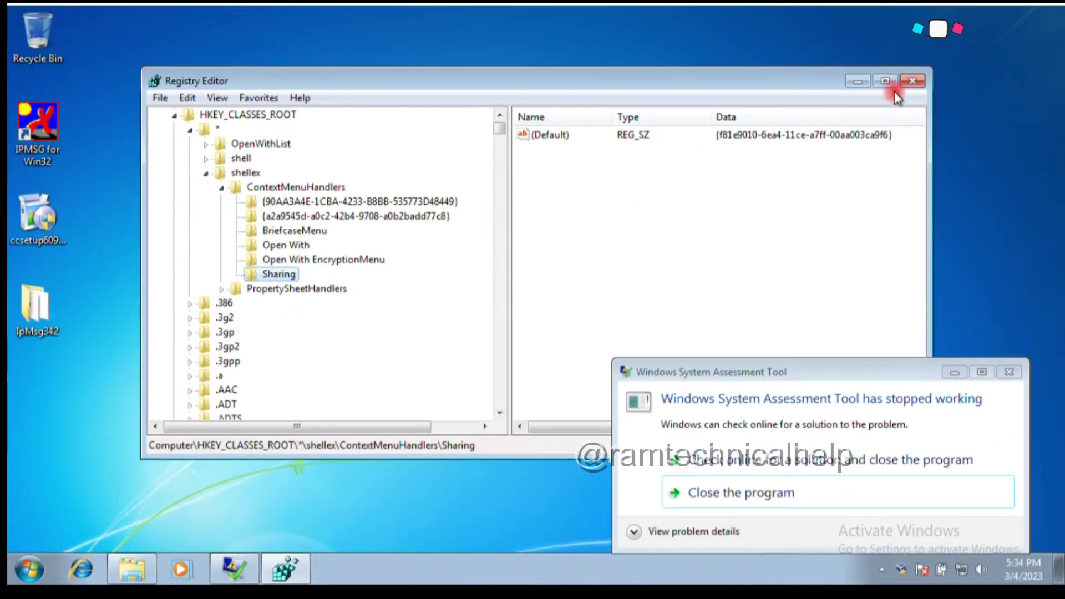
pyautogui.click(916, 82)
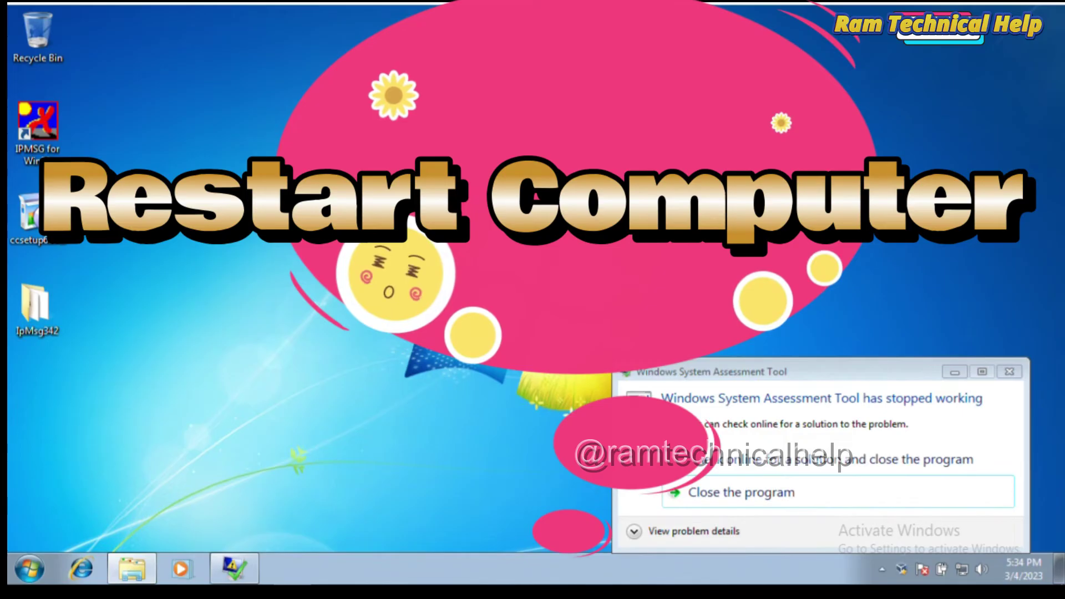
pyautogui.moveTo(809, 369); pyautogui.dragTo(587, 206)
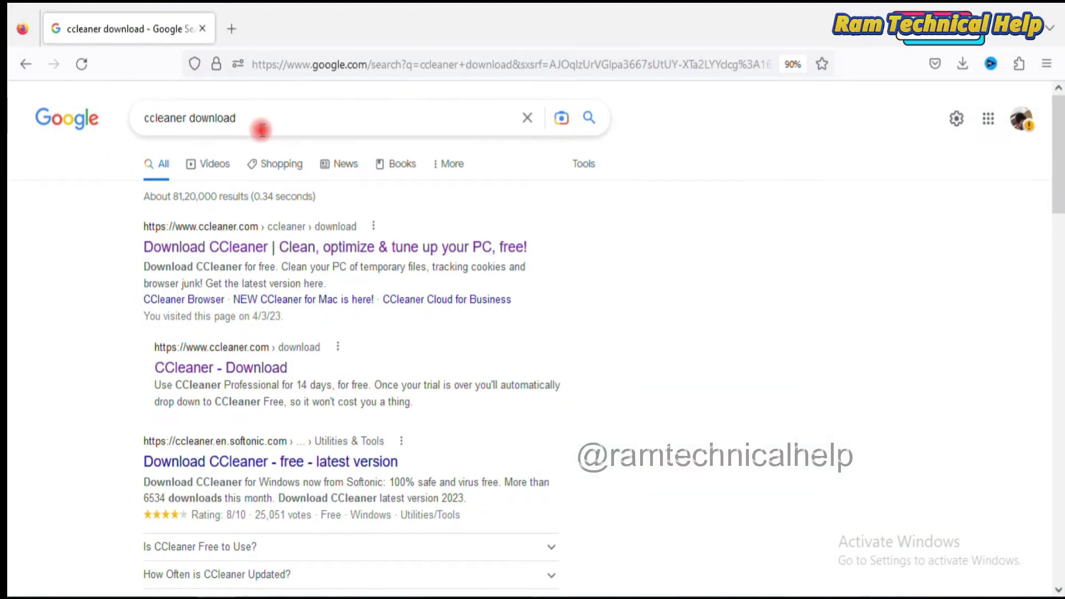
pyautogui.moveTo(237, 116); pyautogui.dragTo(124, 116)
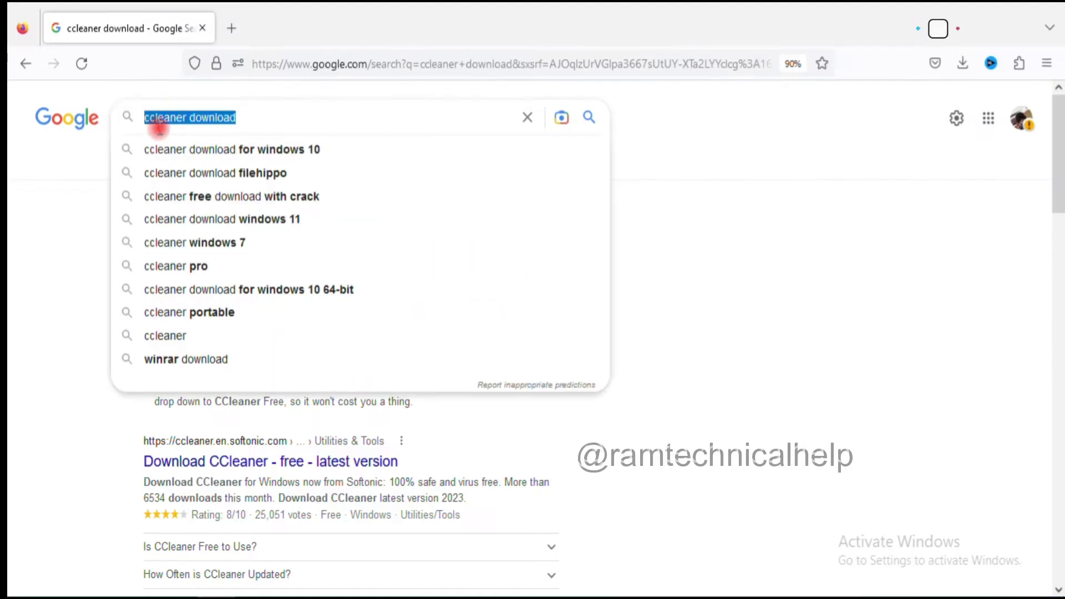
pyautogui.click(287, 109)
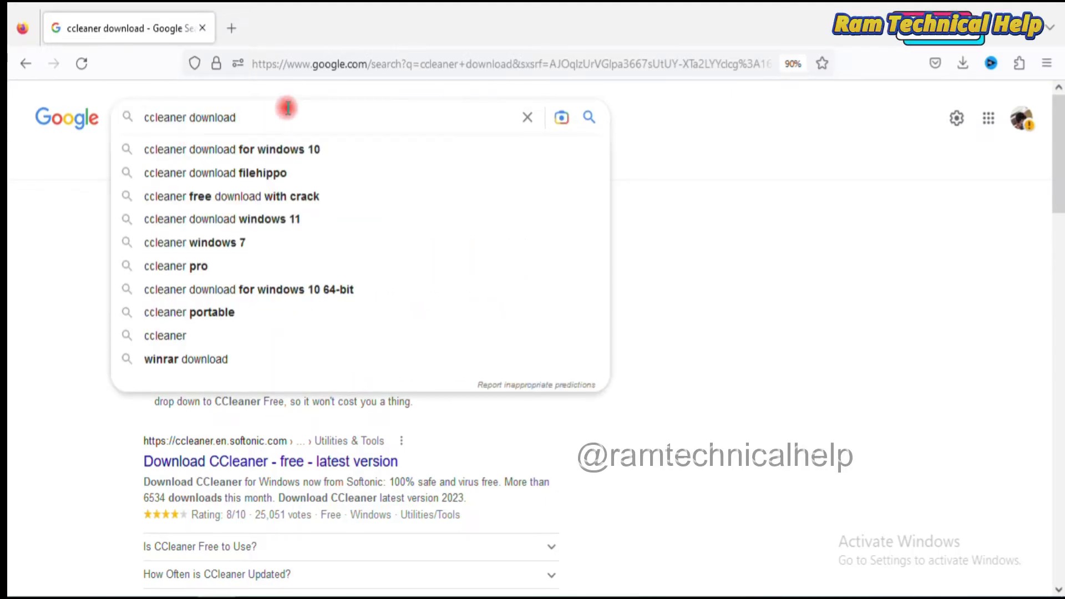
pyautogui.click(685, 166)
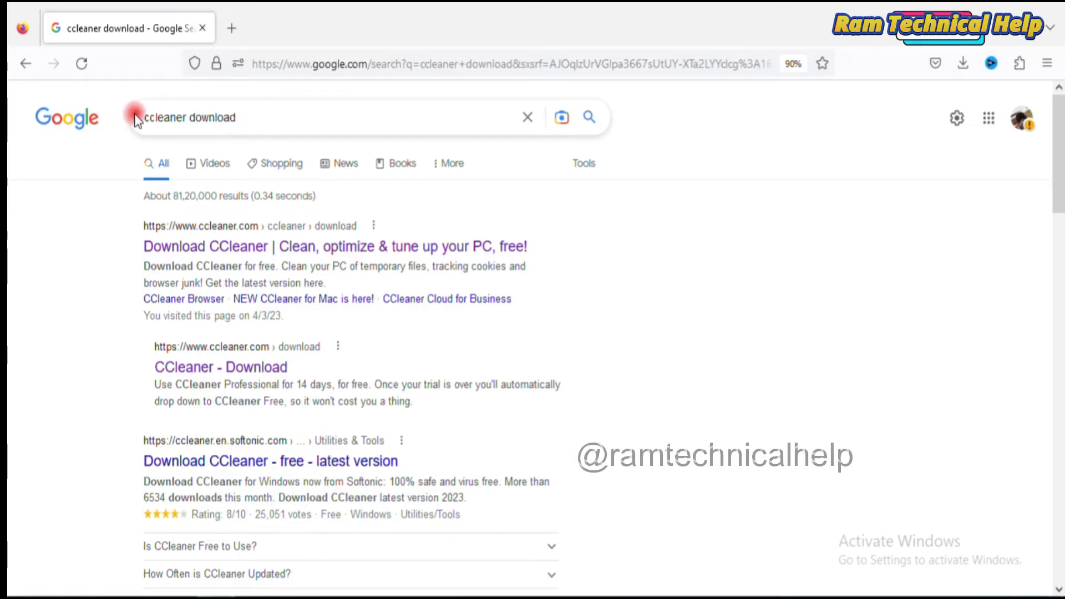
# Open the official ccleaner.com download page from the search results and look through its comparison of the Free, Professional and Professional Plus editions
pyautogui.click(211, 248)
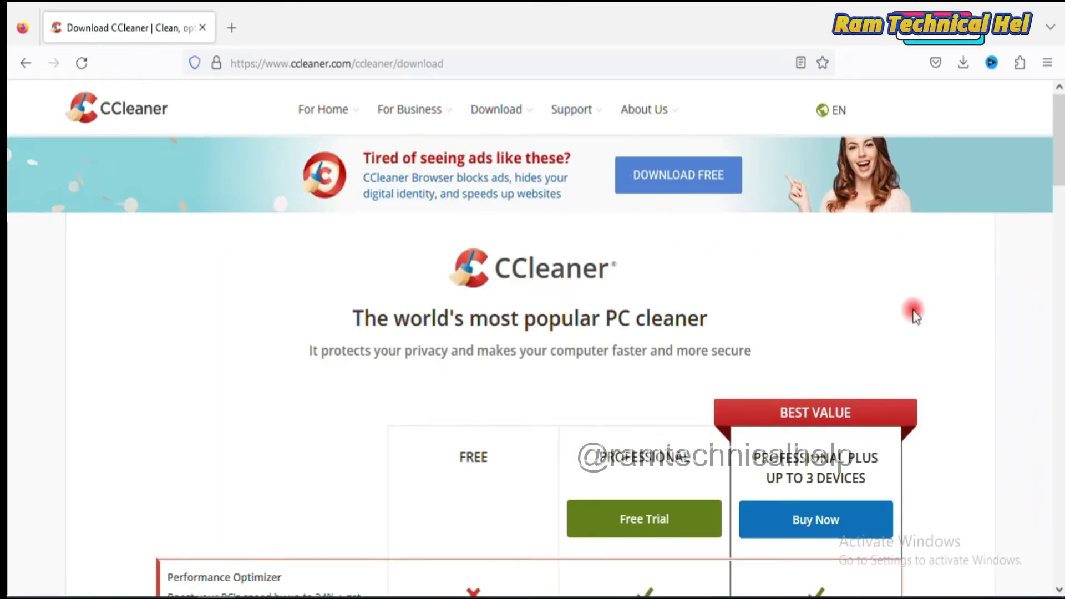
pyautogui.scroll(-5, 771, 322)
pyautogui.scroll(4, 772, 317)
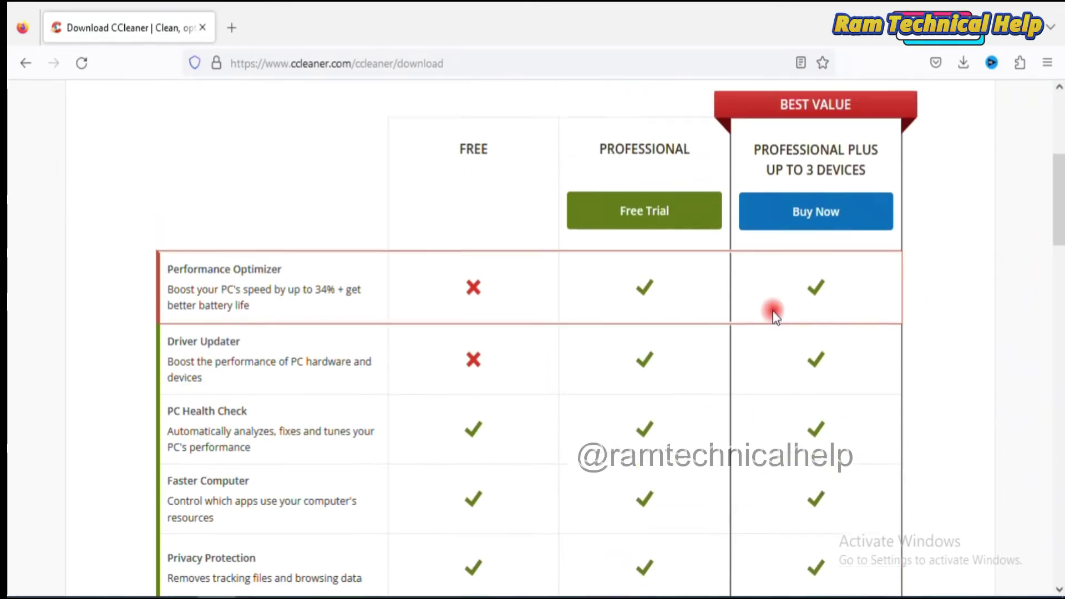
pyautogui.scroll(-8, 744, 275)
pyautogui.scroll(6, 712, 307)
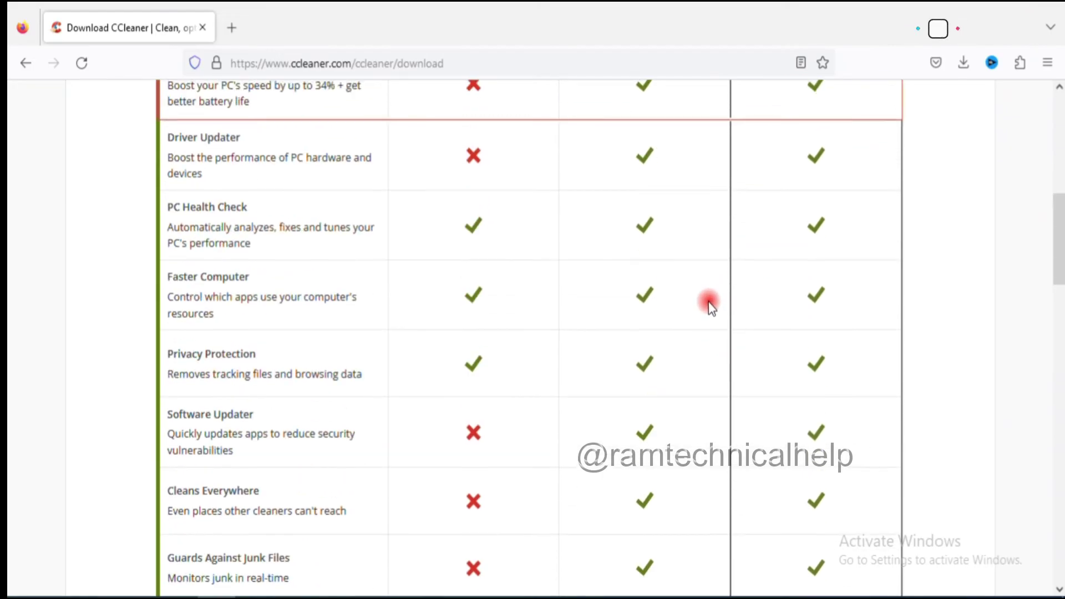
# Move the error window aside, run the ccsetup609 installer from the desktop as administrator, and allow it to make changes
pyautogui.click(642, 269)
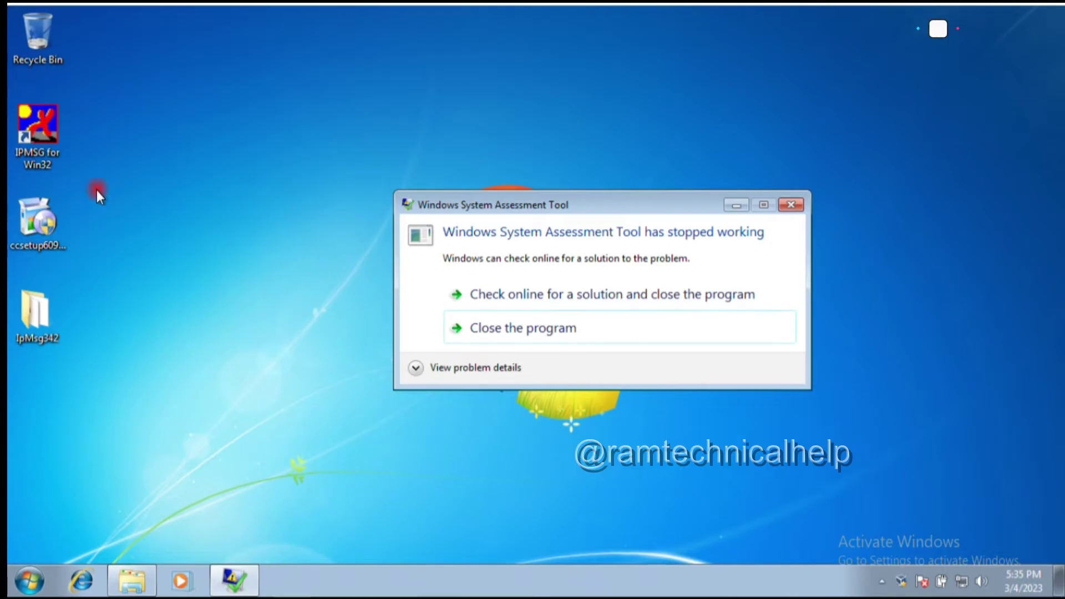
pyautogui.moveTo(485, 201); pyautogui.dragTo(617, 189)
pyautogui.click(30, 236)
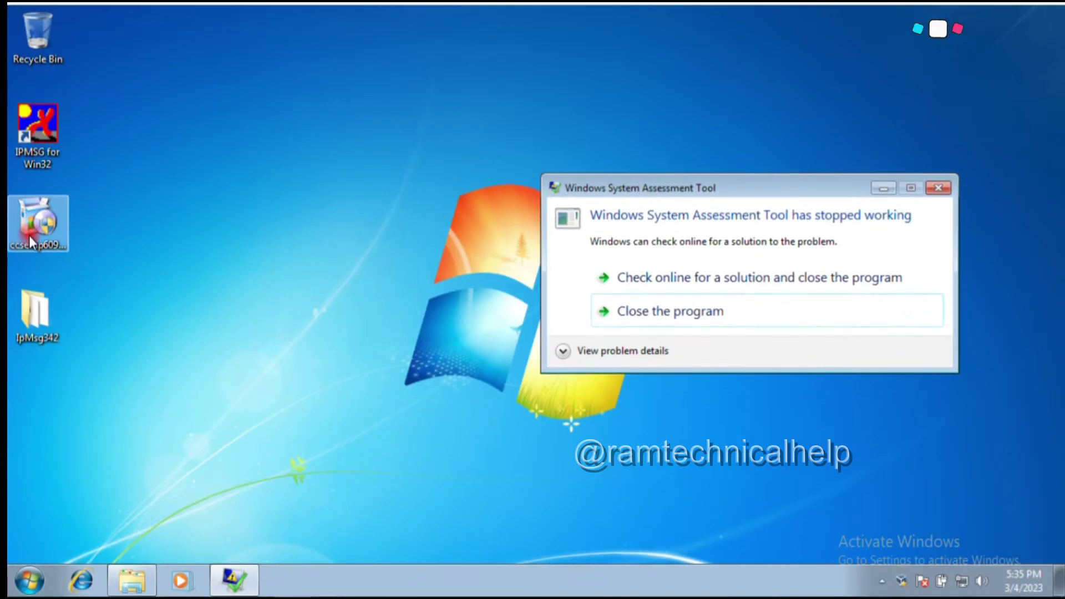
pyautogui.rightClick(29, 235)
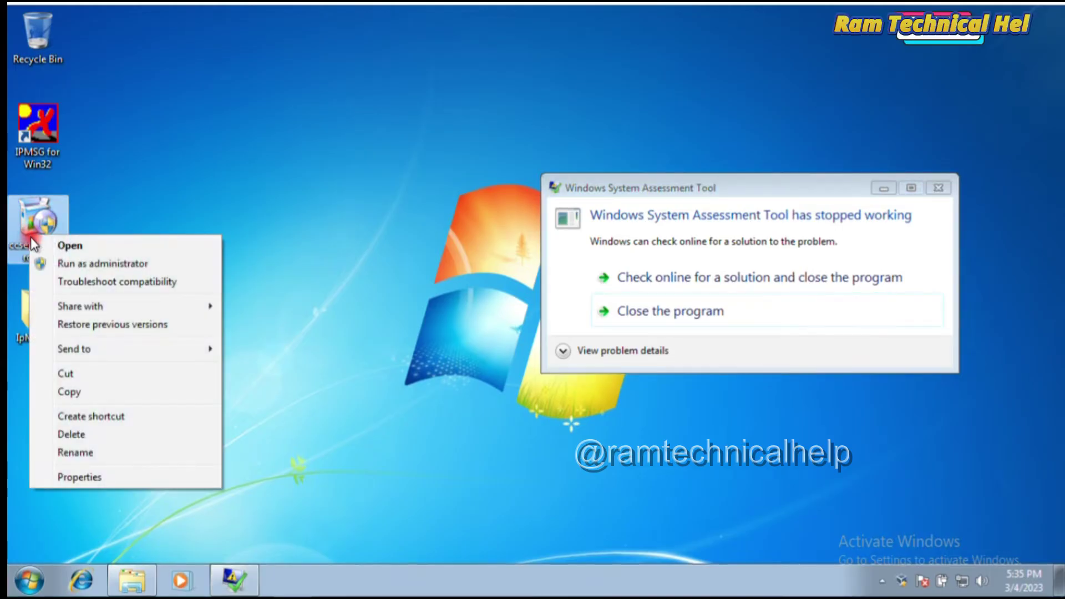
pyautogui.click(87, 265)
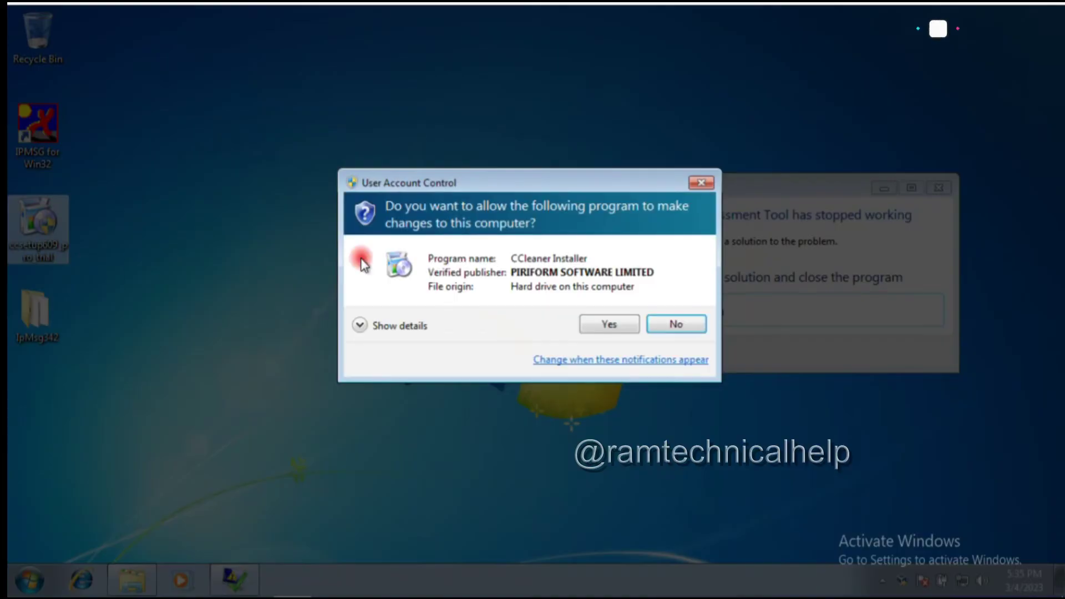
pyautogui.click(602, 324)
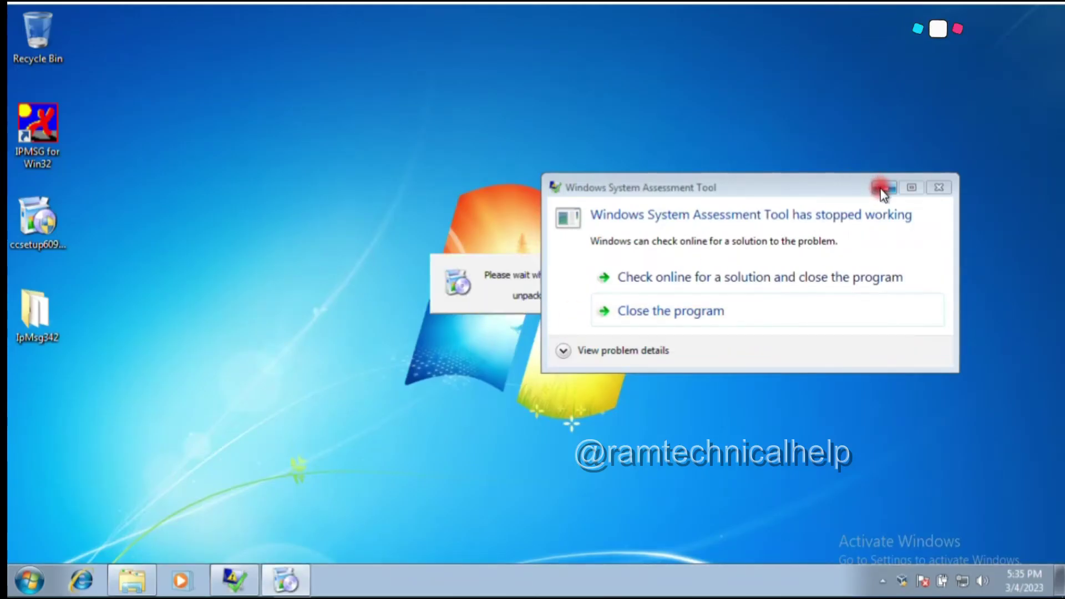
# Move the error window clear of the setup window, install CCleaner Professional, launch it, and start the free trial
pyautogui.moveTo(801, 194); pyautogui.dragTo(847, 349)
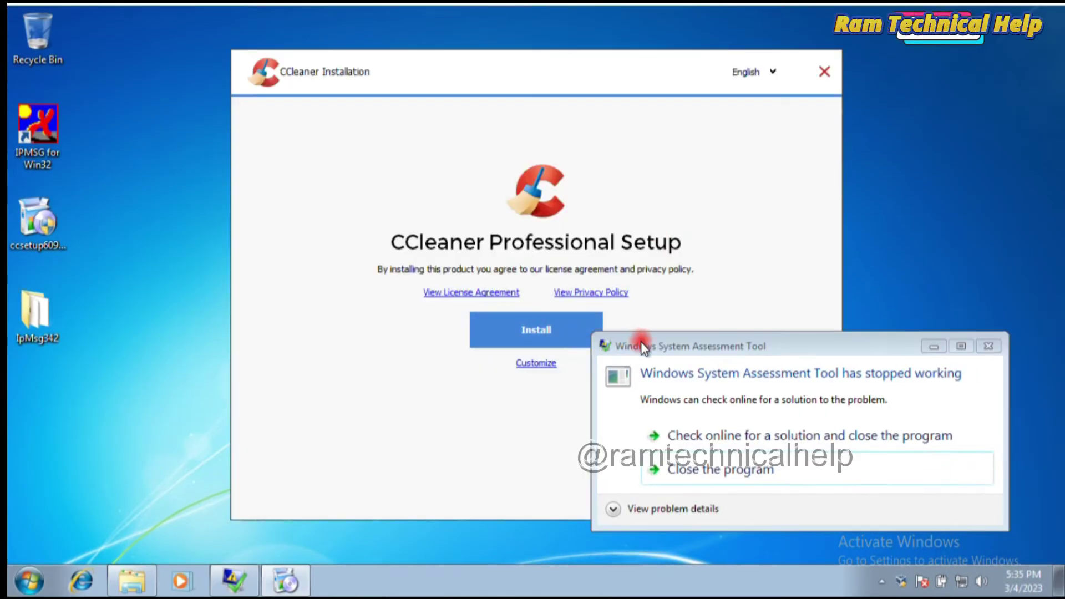
pyautogui.moveTo(641, 343); pyautogui.dragTo(746, 373)
pyautogui.click(547, 330)
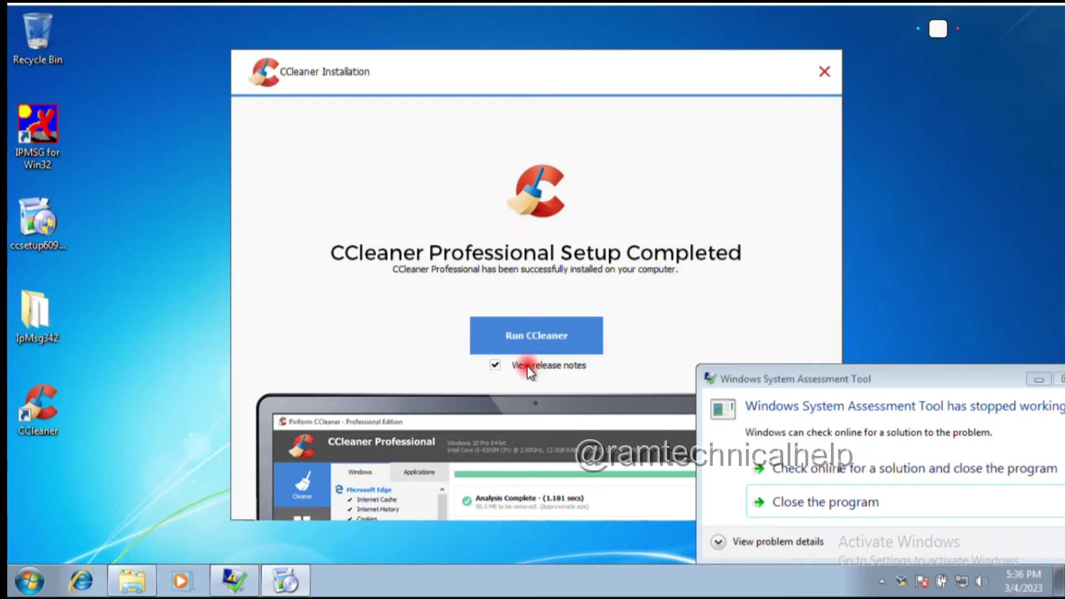
pyautogui.click(544, 335)
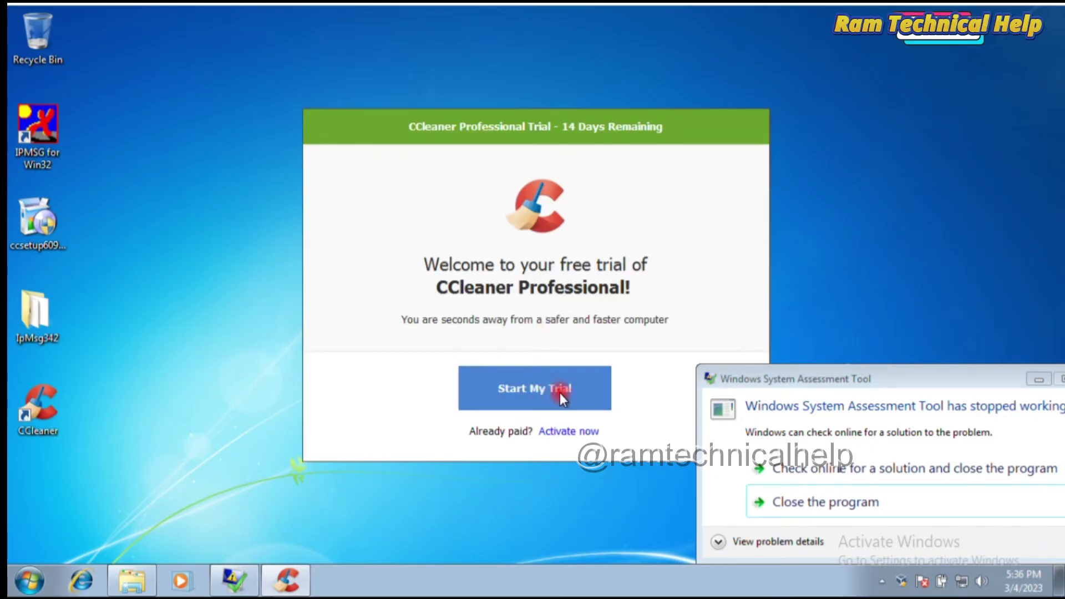
pyautogui.click(560, 393)
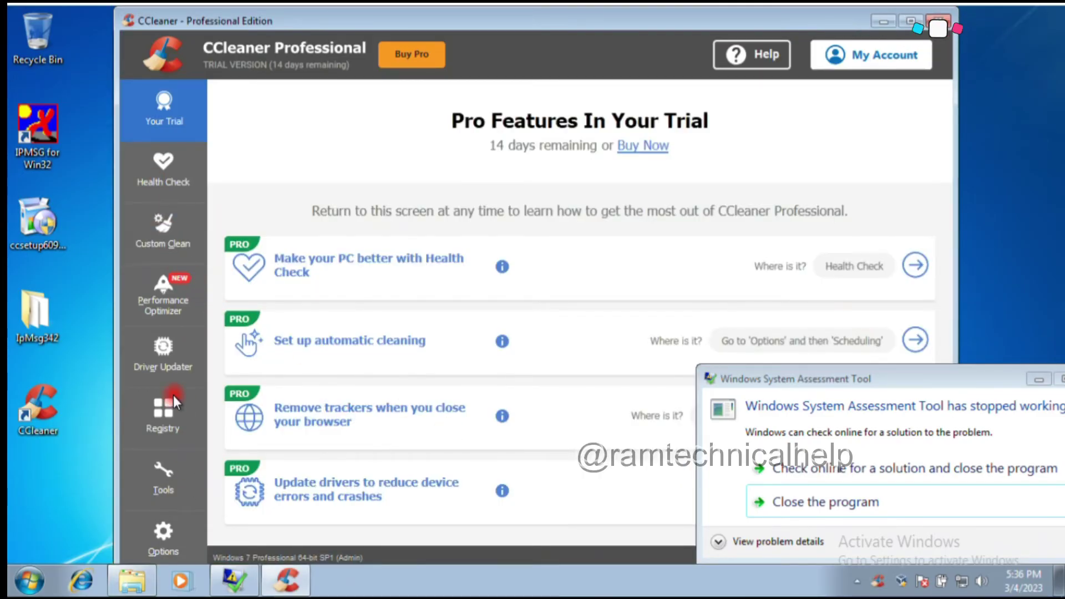
# Scan the registry for issues in CCleaner and close the Windows System Assessment Tool error window
pyautogui.click(163, 423)
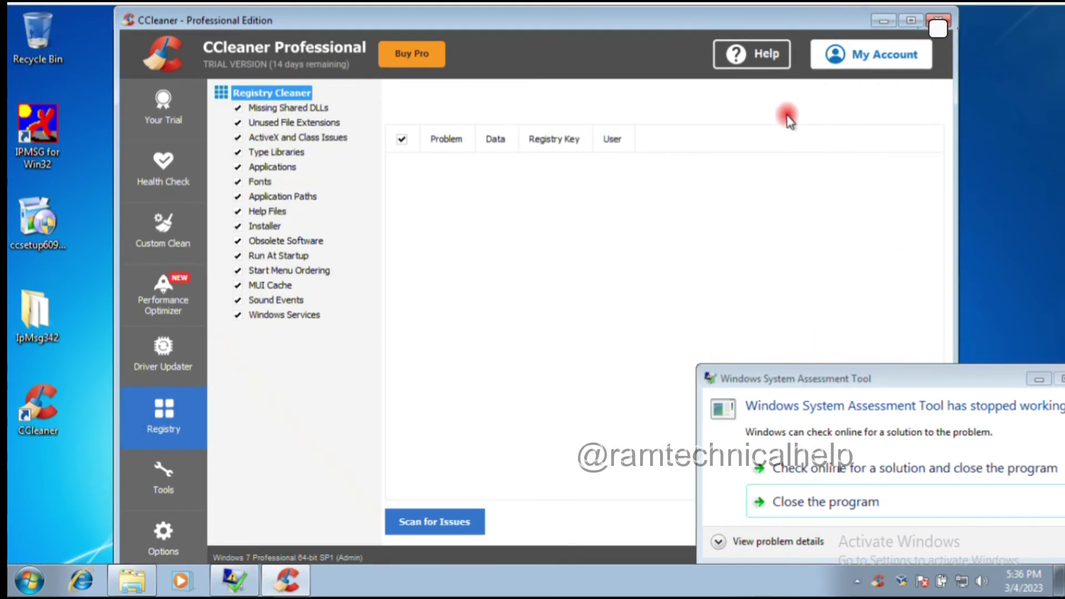
pyautogui.moveTo(742, 19); pyautogui.dragTo(624, 26)
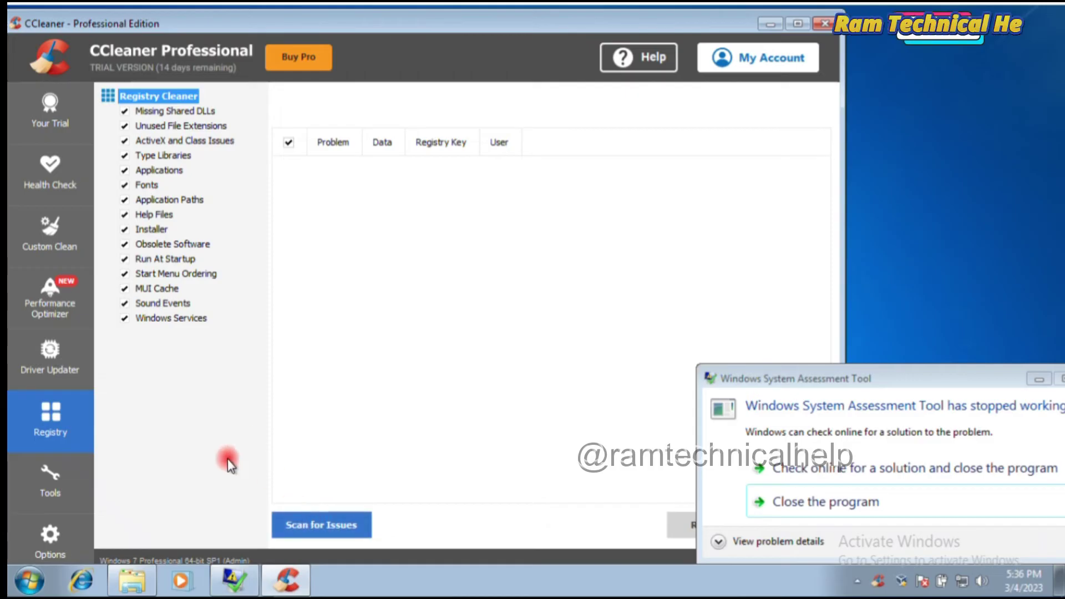
pyautogui.click(328, 527)
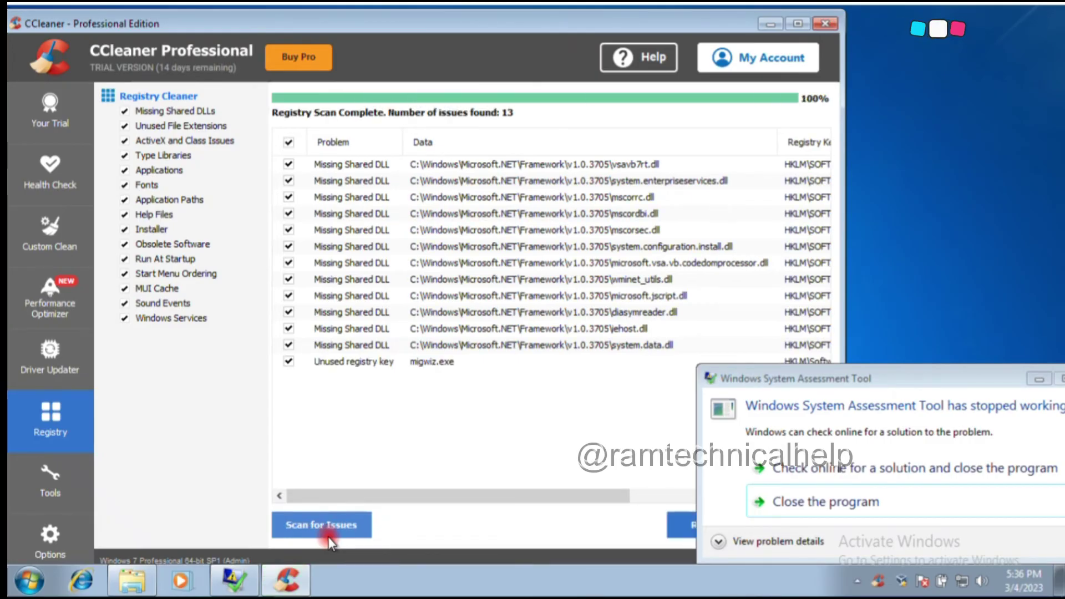
pyautogui.moveTo(846, 379); pyautogui.dragTo(476, 282)
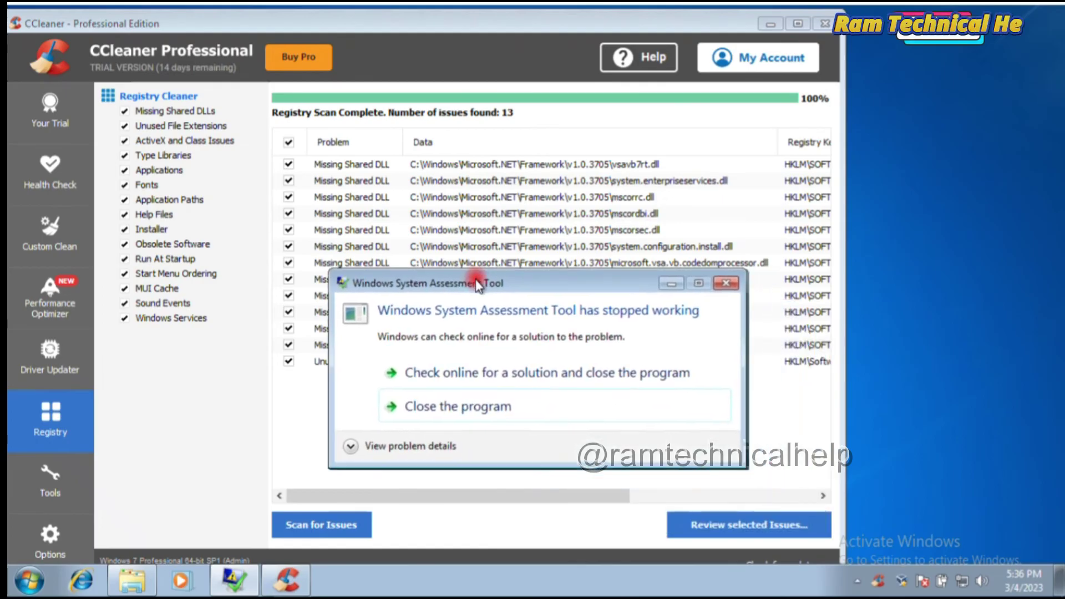
pyautogui.click(722, 285)
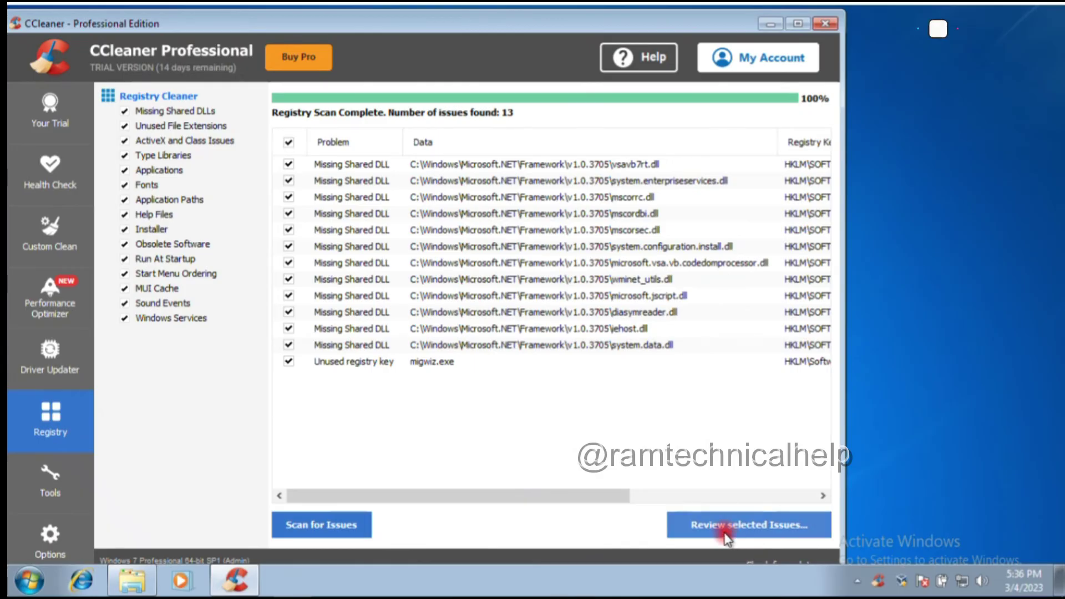
# Review the selected registry issues and save a registry backup to the Desktop under the suggested file name
pyautogui.click(750, 535)
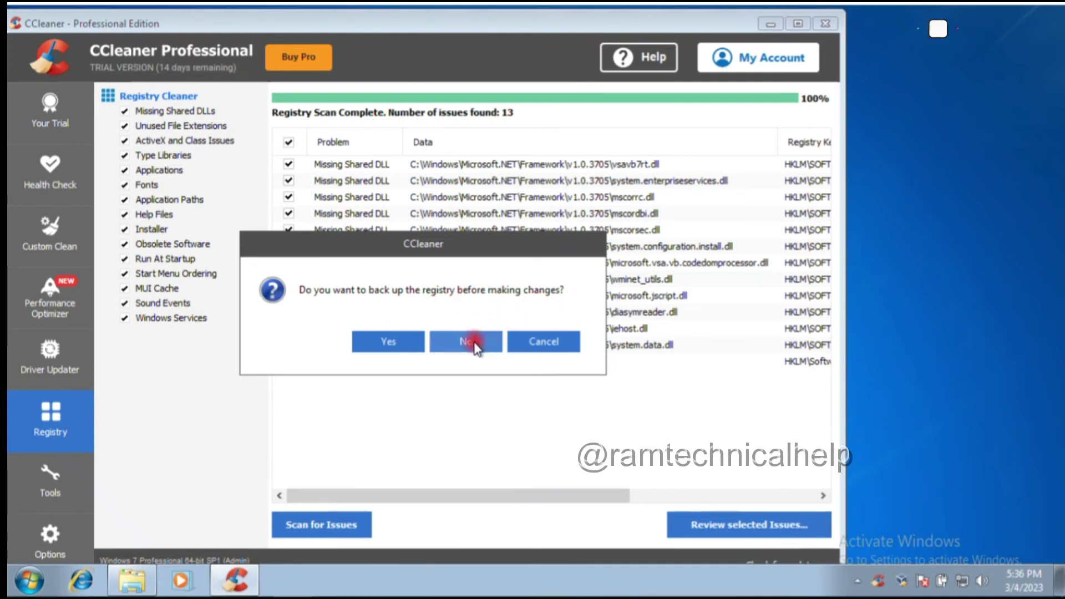
pyautogui.click(389, 342)
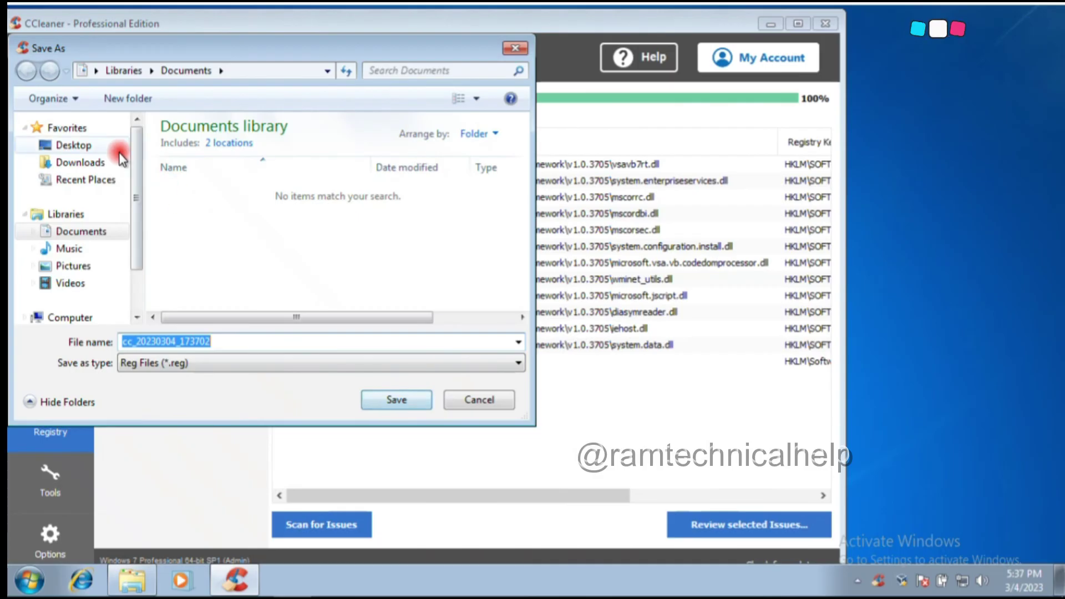
pyautogui.click(72, 147)
pyautogui.click(398, 413)
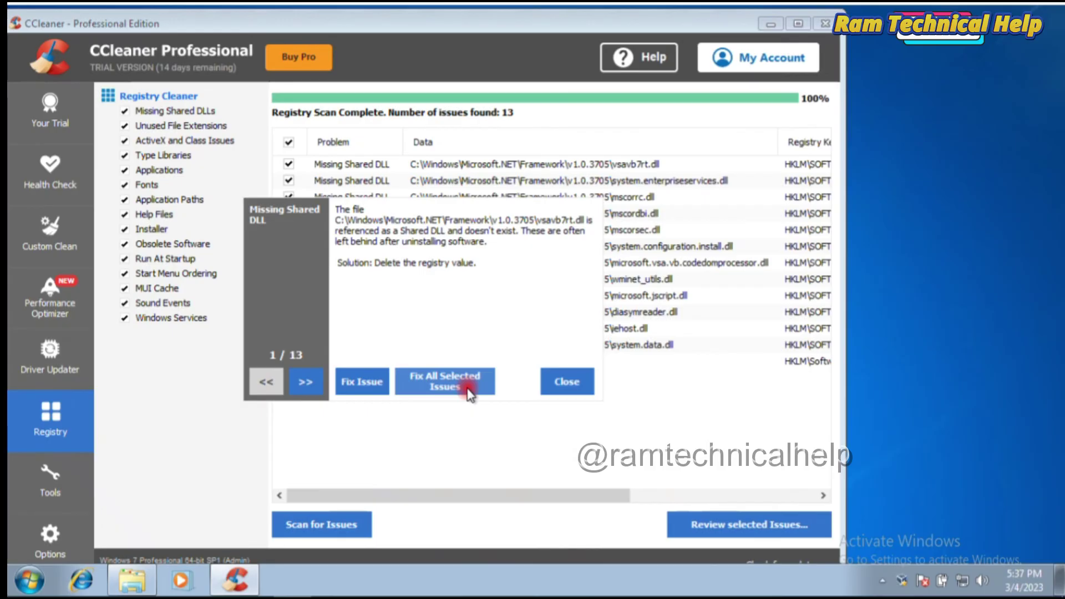
# Fix all selected registry issues, and close the review dialog, CCleaner and its Smart Cleaning notification
pyautogui.moveTo(428, 209); pyautogui.dragTo(678, 245)
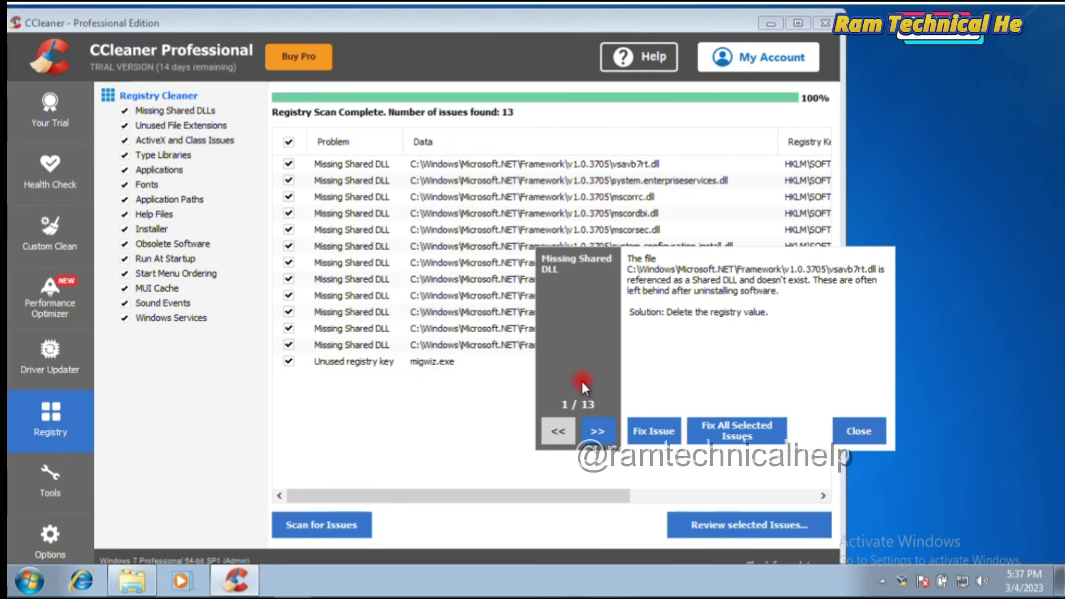
pyautogui.click(742, 437)
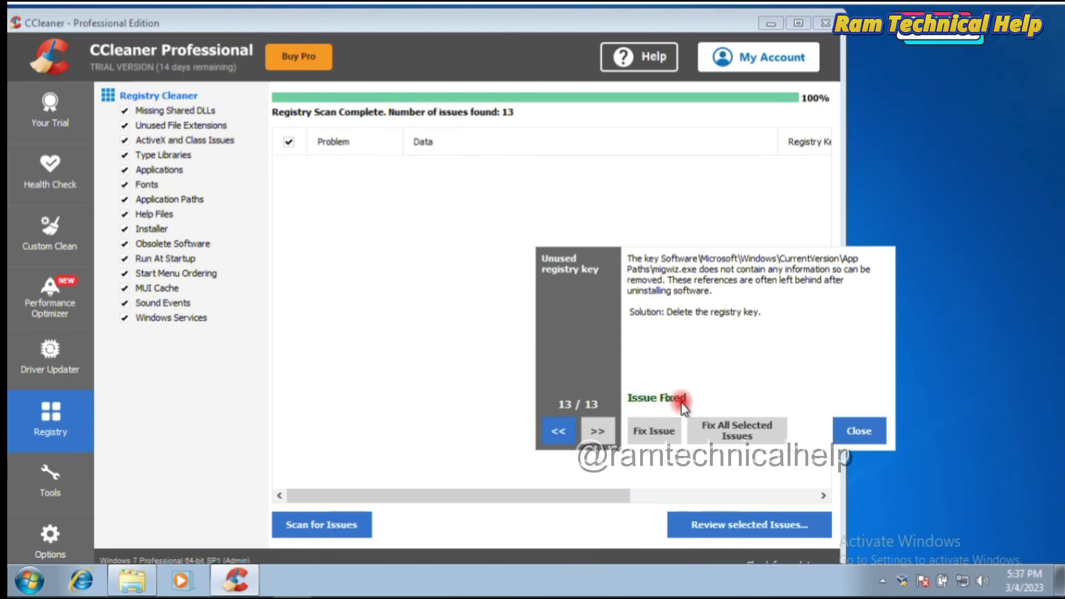
pyautogui.click(847, 433)
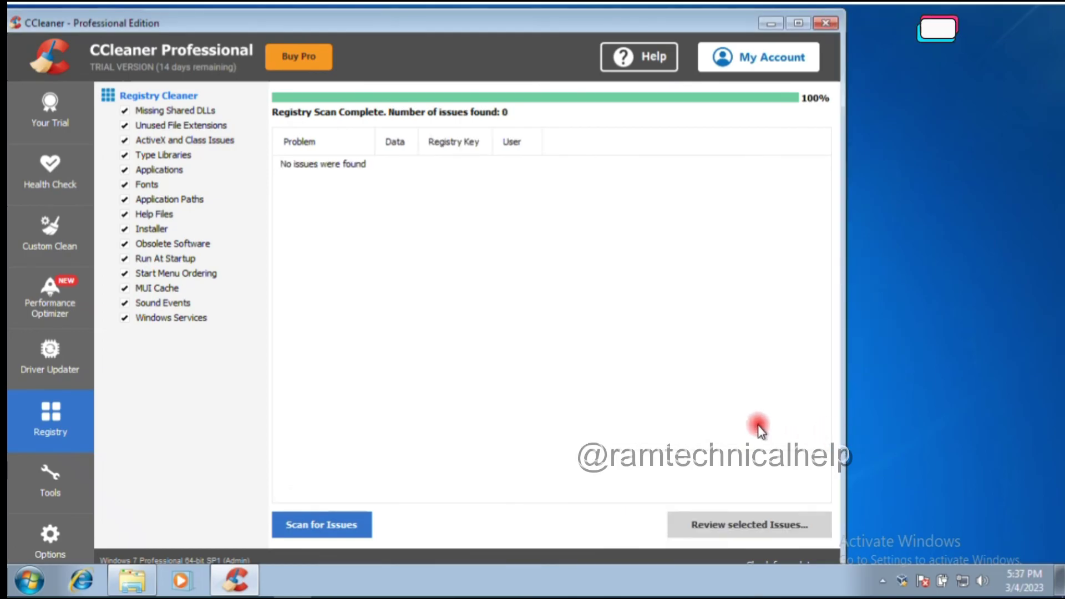
pyautogui.click(827, 27)
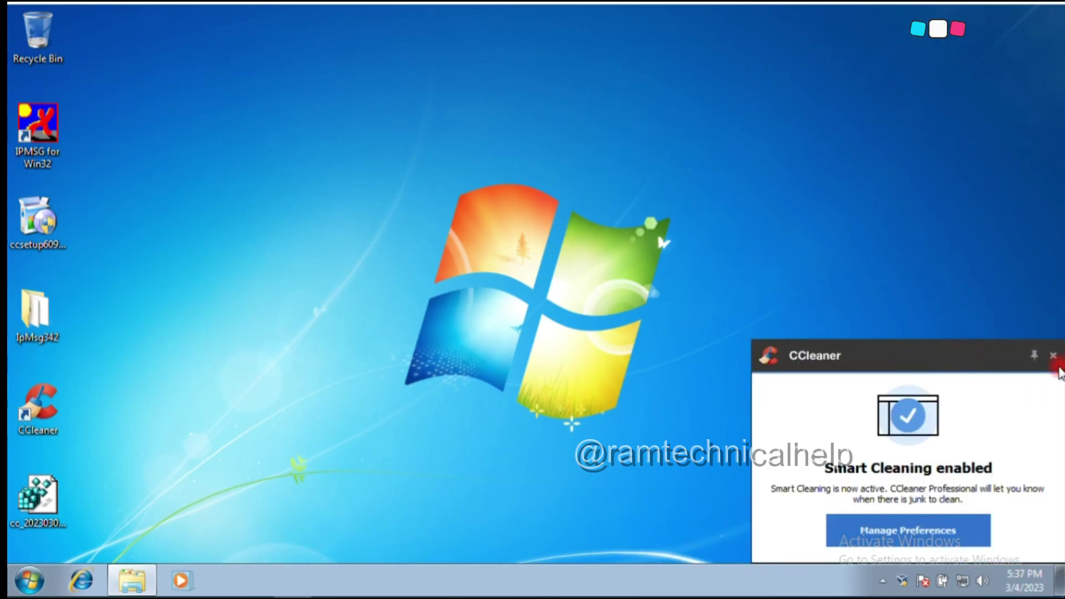
pyautogui.click(1054, 355)
# Locate the Restart option among the computer's shutdown choices and leave the choices without restarting
pyautogui.click(29, 589)
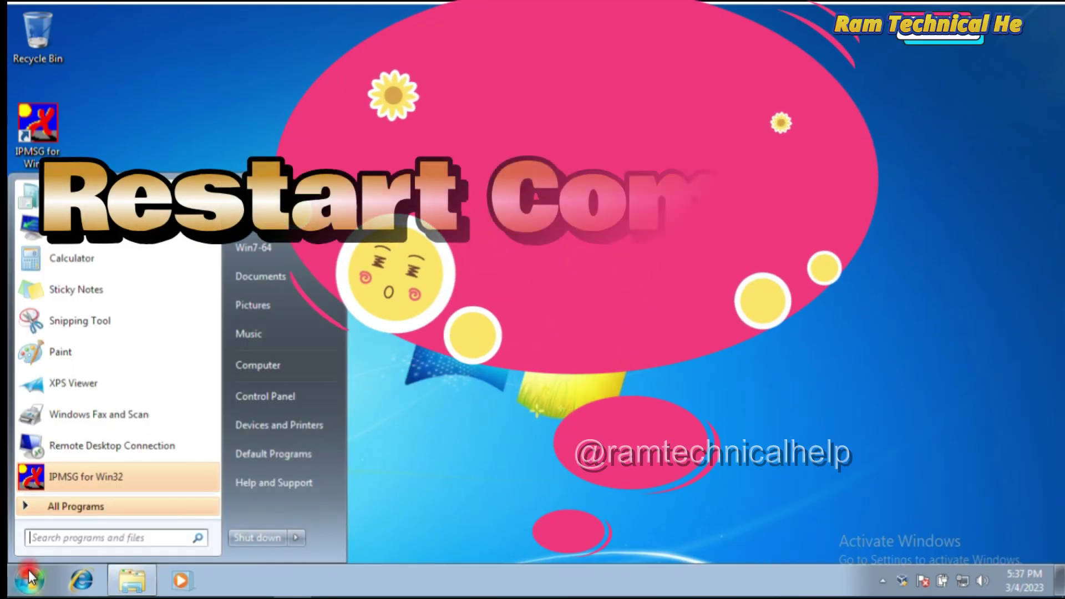
pyautogui.click(296, 541)
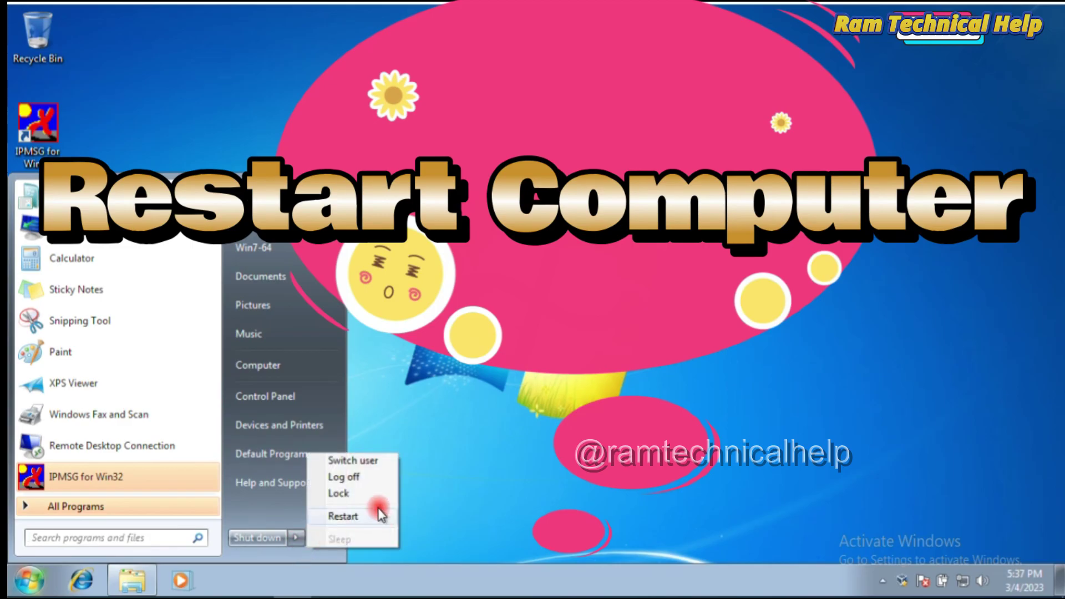
pyautogui.click(549, 424)
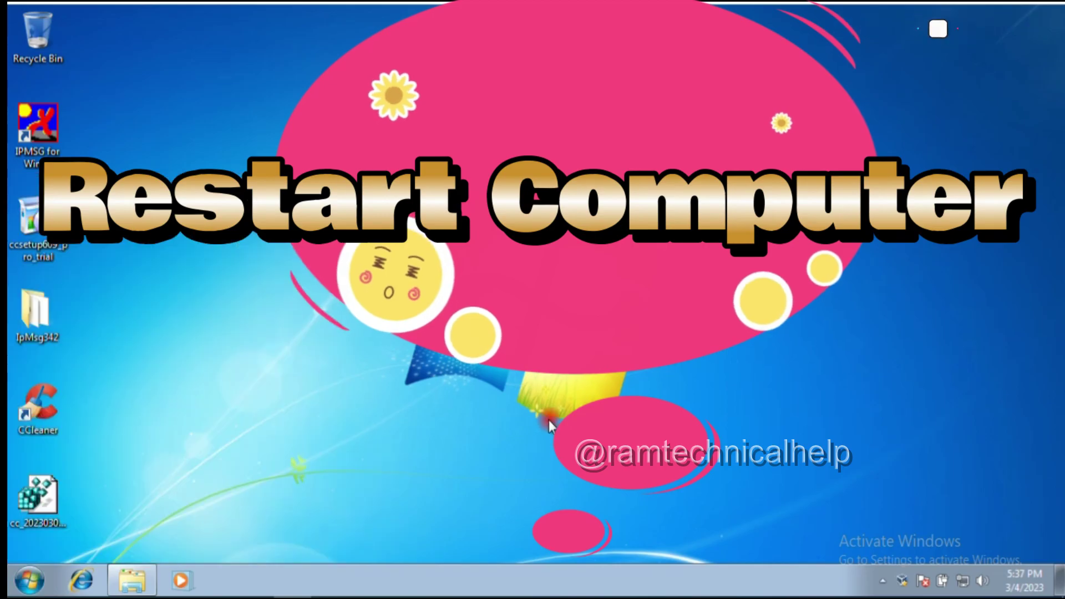